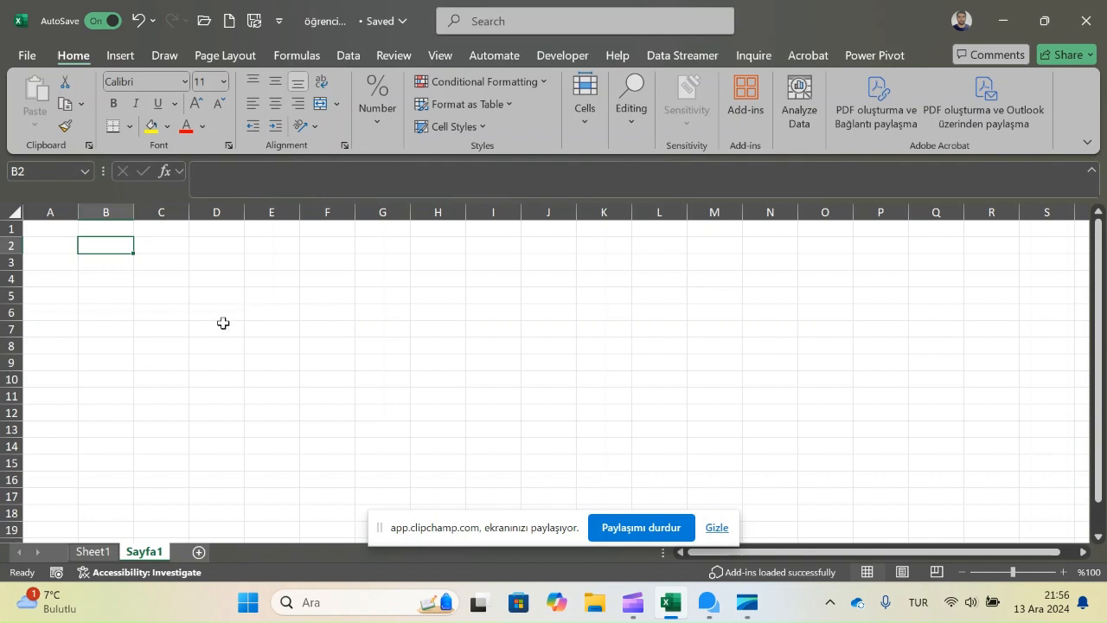
Step: Enter =RAND() in cell B2 and fill the formula down to B13
{"action": "type", "text": "=ran"}
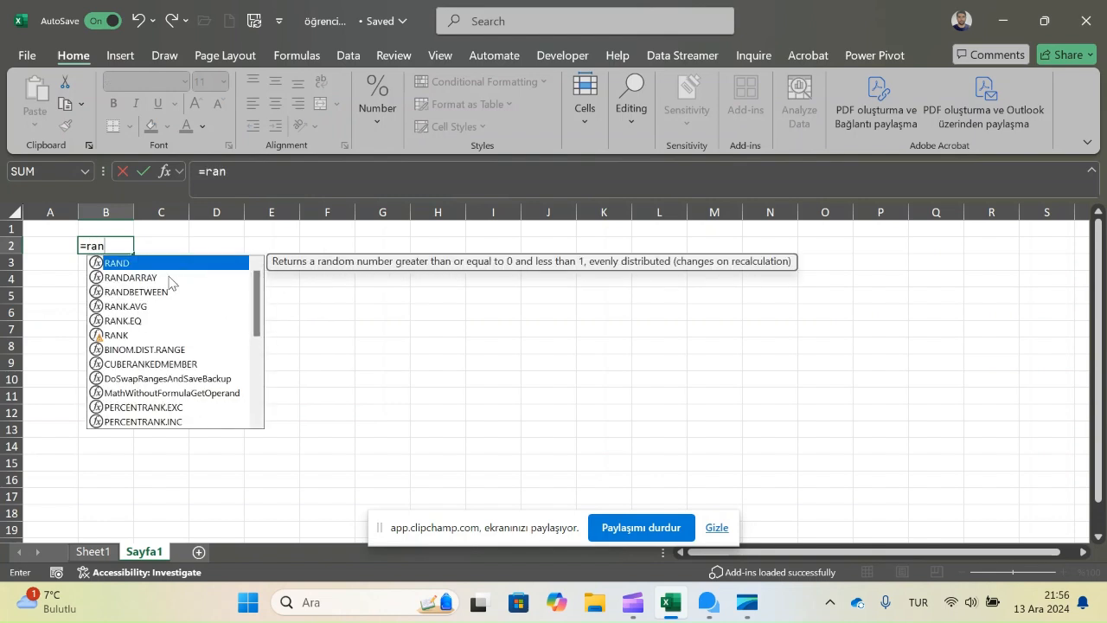
{"action": "double_click", "coordinate": [142, 262]}
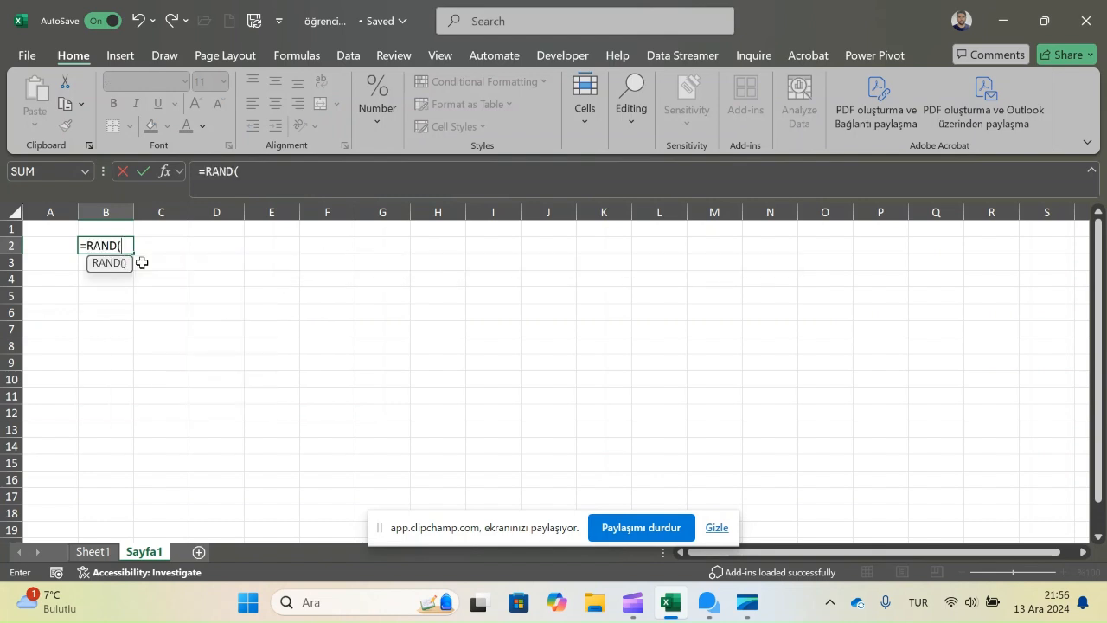
{"action": "type", "text": ")"}
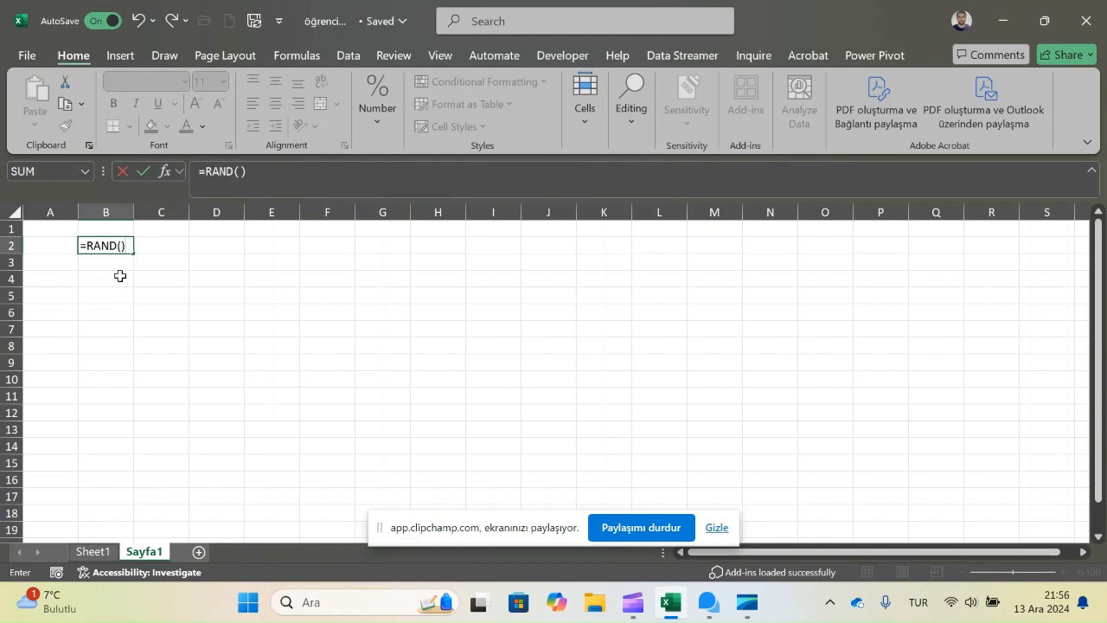
{"action": "key", "text": "Return"}
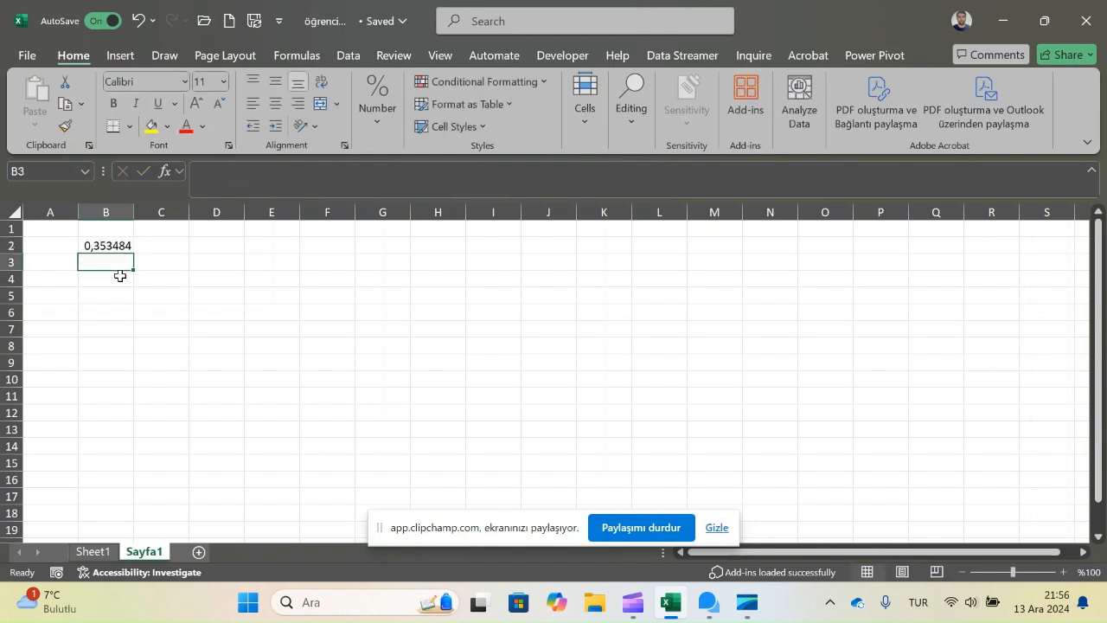
{"action": "left_click", "coordinate": [109, 248]}
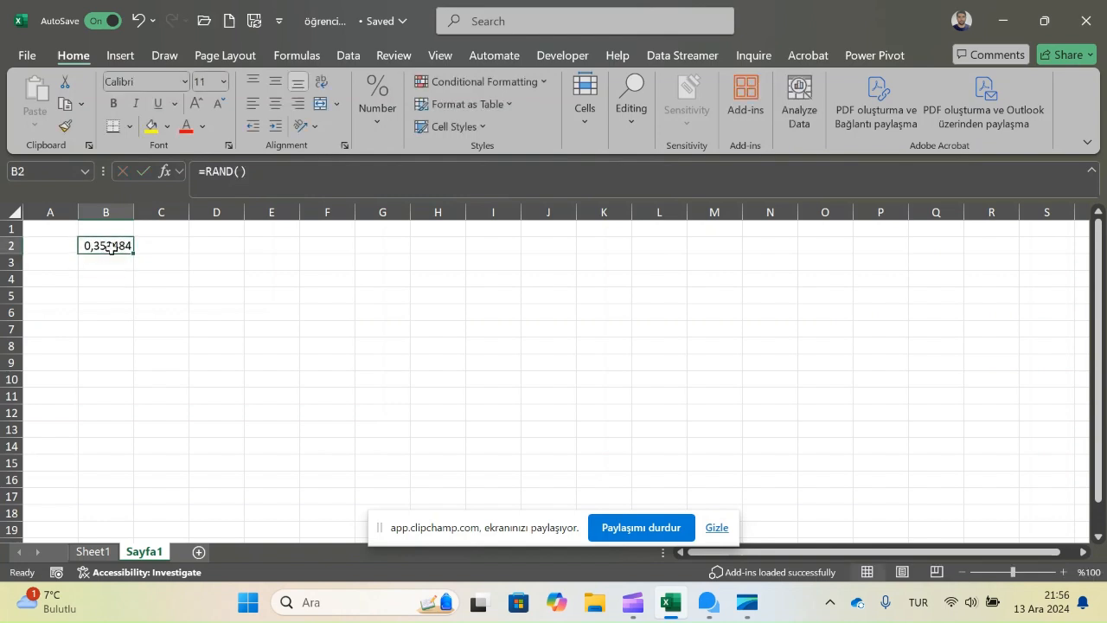
{"action": "left_click_drag", "start_coordinate": [133, 252], "coordinate": [121, 431]}
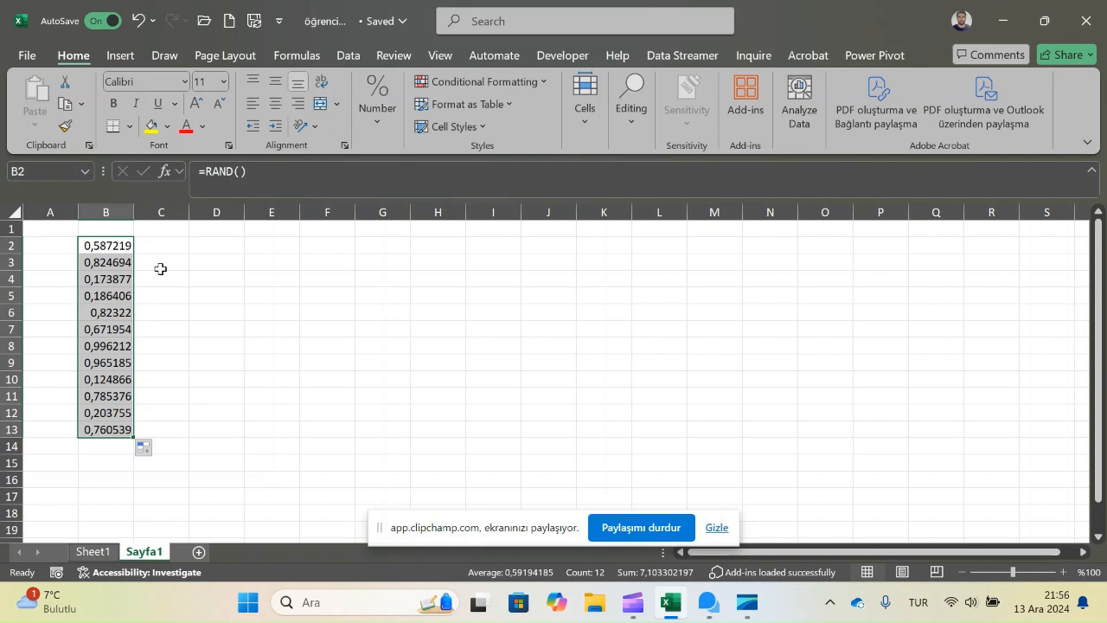
Step: Enter =RANDBETWEEN(1;20) in cell C2 and fill the formula down to C13
{"action": "left_click", "coordinate": [173, 243]}
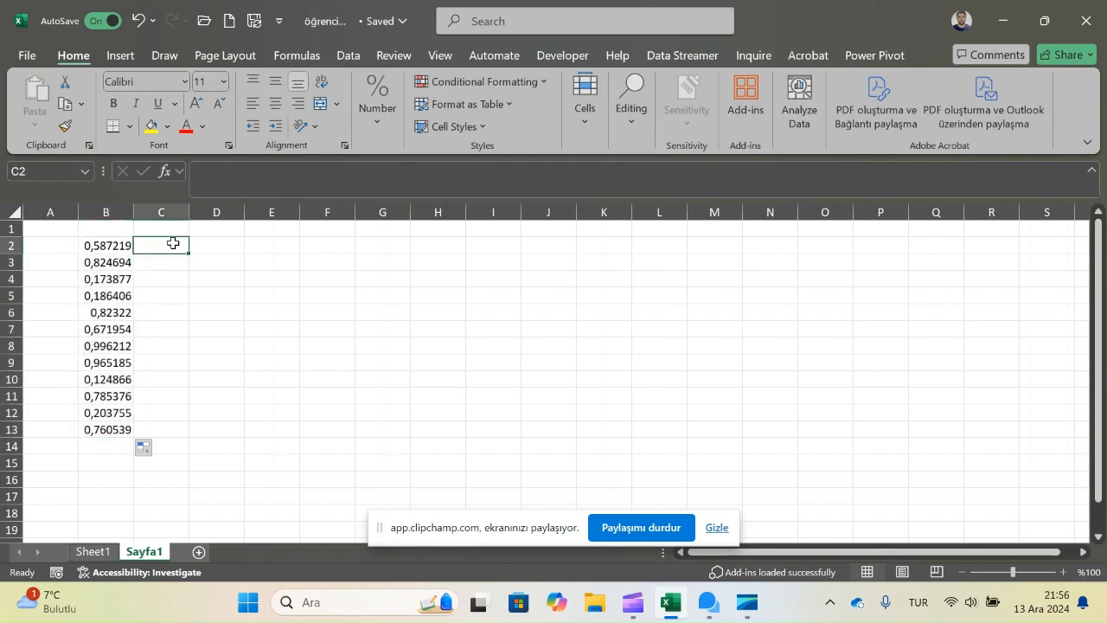
{"action": "type", "text": "=ran"}
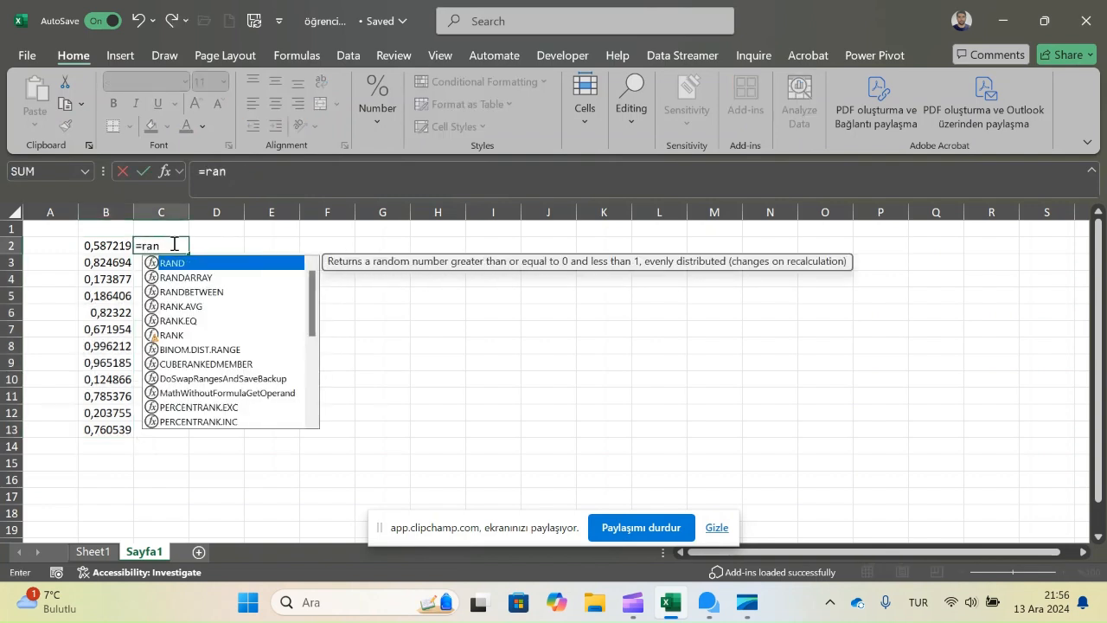
{"action": "double_click", "coordinate": [190, 289]}
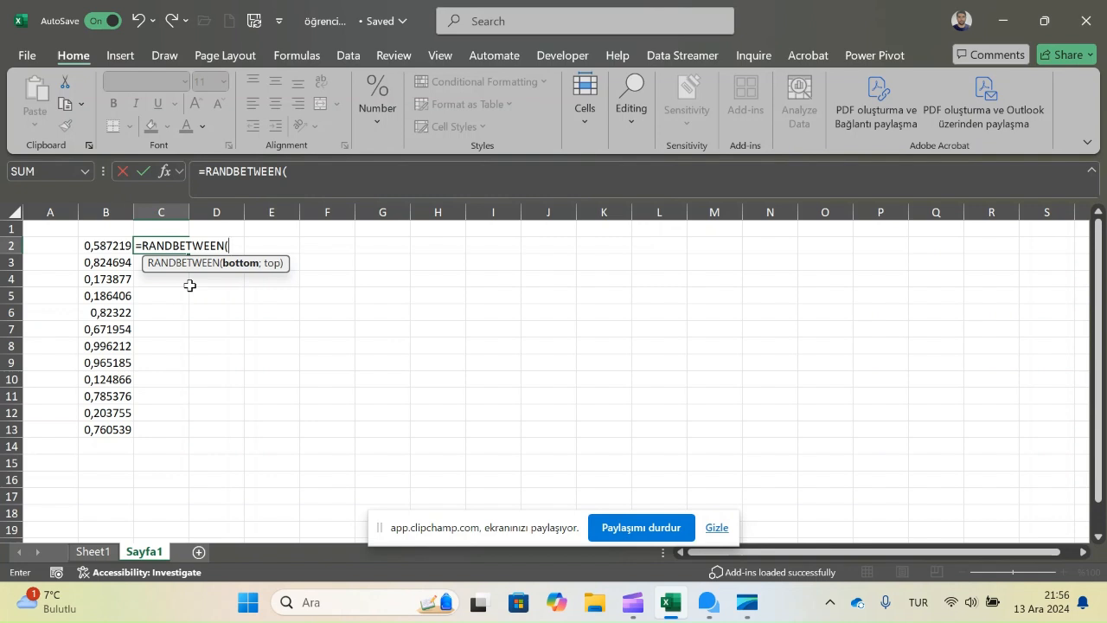
{"action": "type", "text": "1;20)"}
{"action": "key", "text": "Return"}
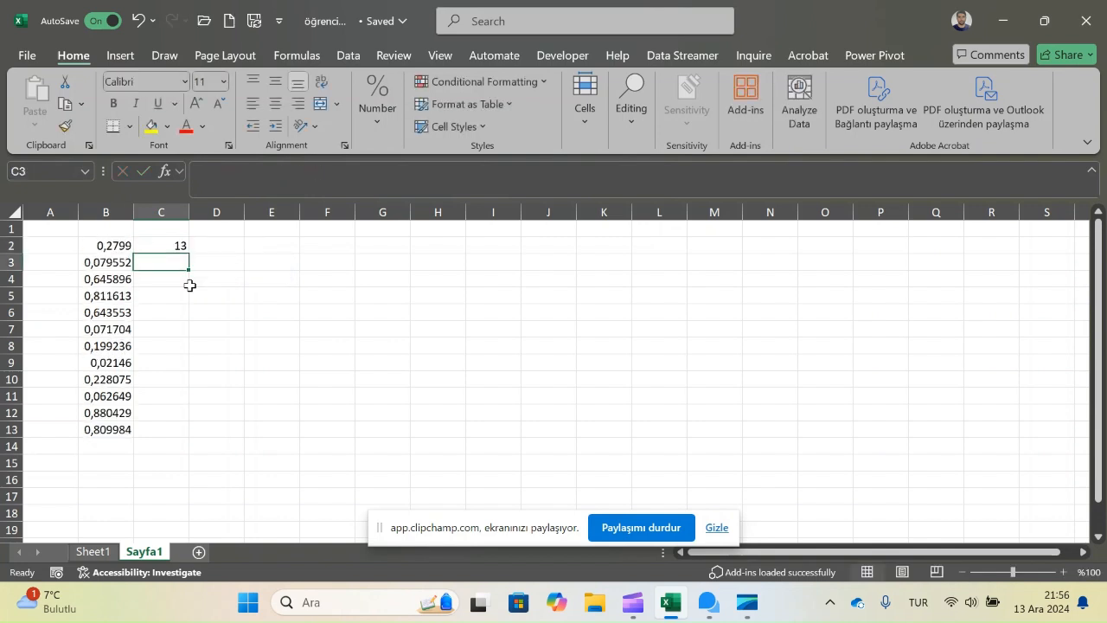
{"action": "left_click", "coordinate": [173, 246]}
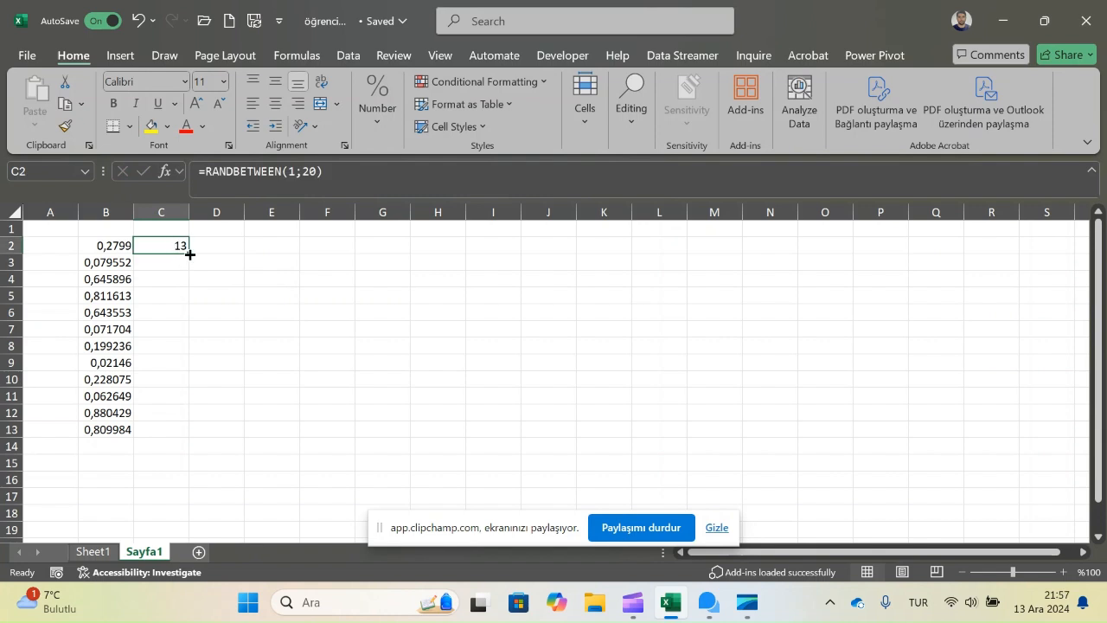
{"action": "left_click_drag", "start_coordinate": [187, 254], "coordinate": [172, 444]}
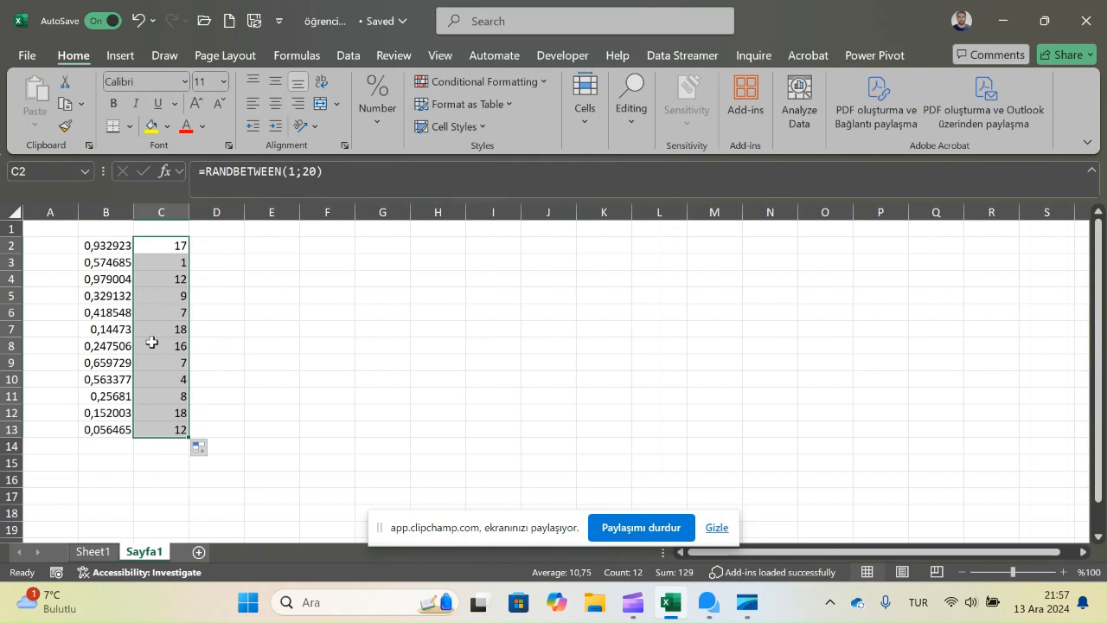
Step: Examine the random whole numbers in column C for repeats and compare the formulas in C2 and B2
{"action": "left_click", "coordinate": [161, 273]}
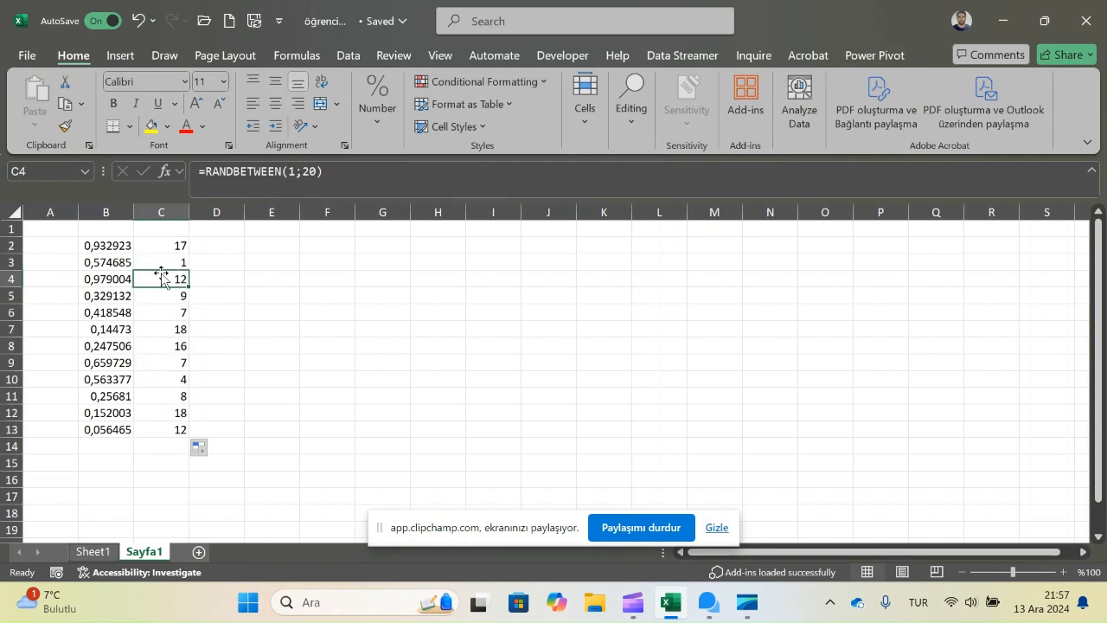
{"action": "left_click", "coordinate": [178, 428]}
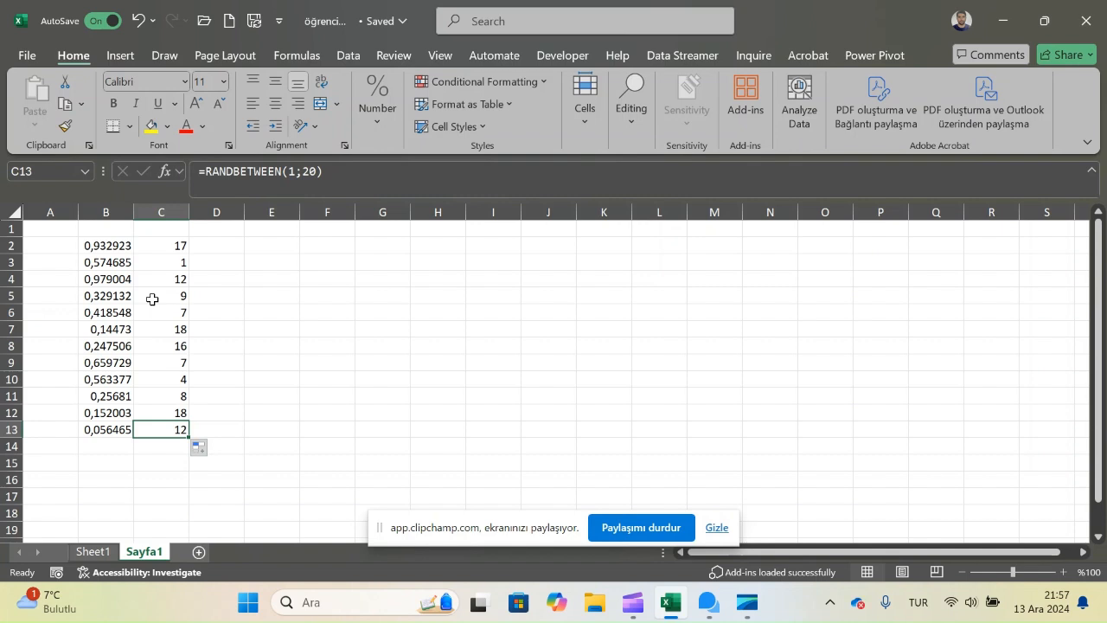
{"action": "left_click", "coordinate": [171, 242]}
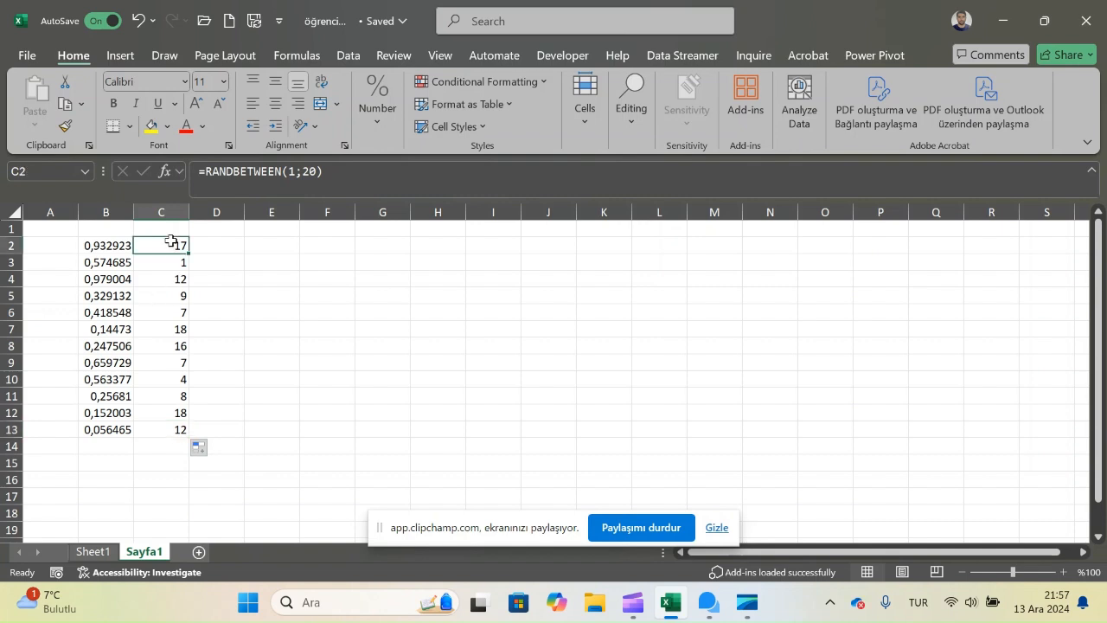
{"action": "left_click", "coordinate": [176, 344]}
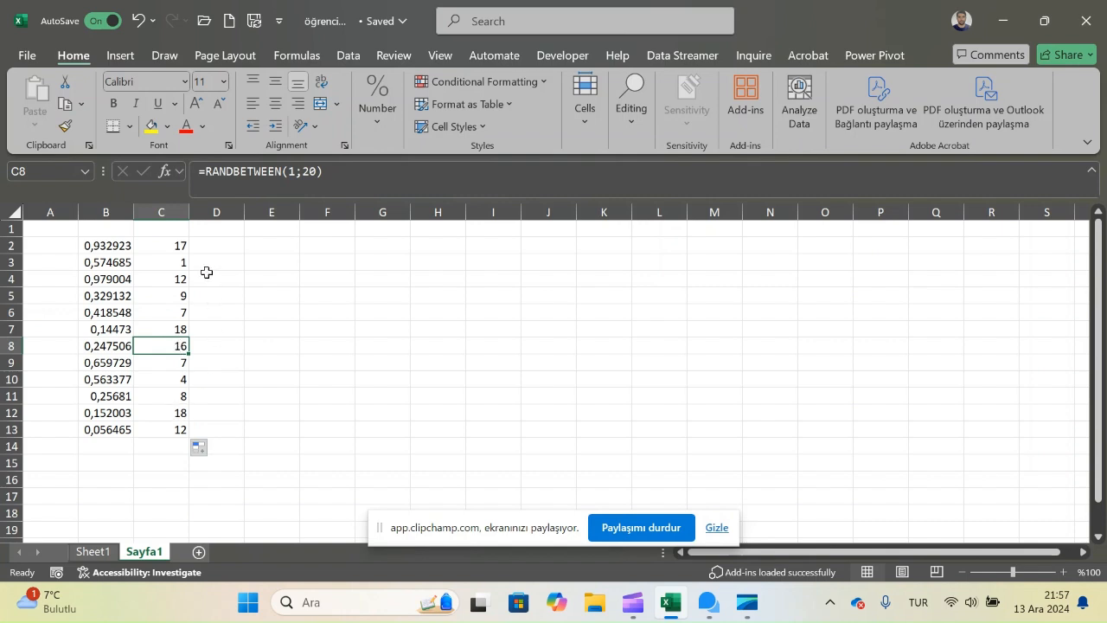
{"action": "left_click", "coordinate": [171, 248]}
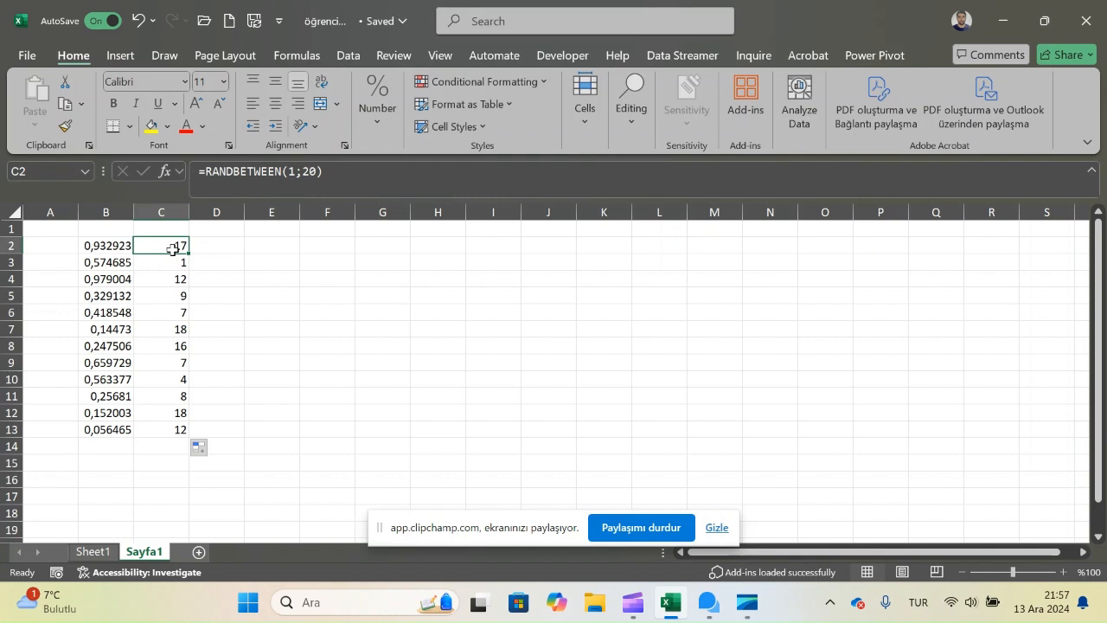
{"action": "left_click", "coordinate": [117, 247]}
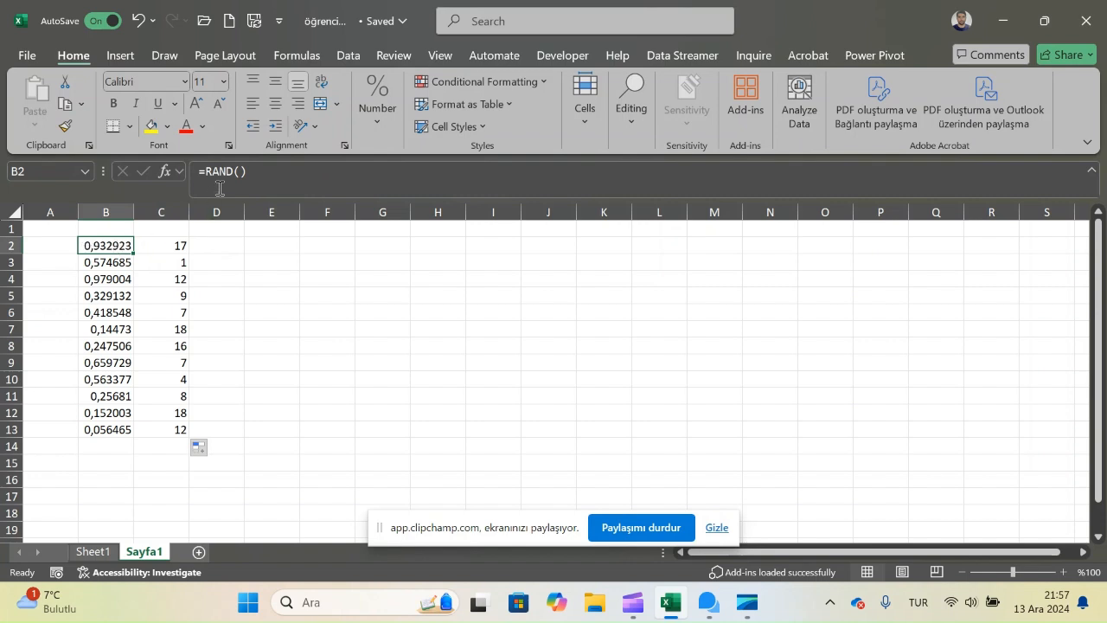
Step: Clear the RANDBETWEEN formulas from C2:C13
{"action": "left_click", "coordinate": [169, 241]}
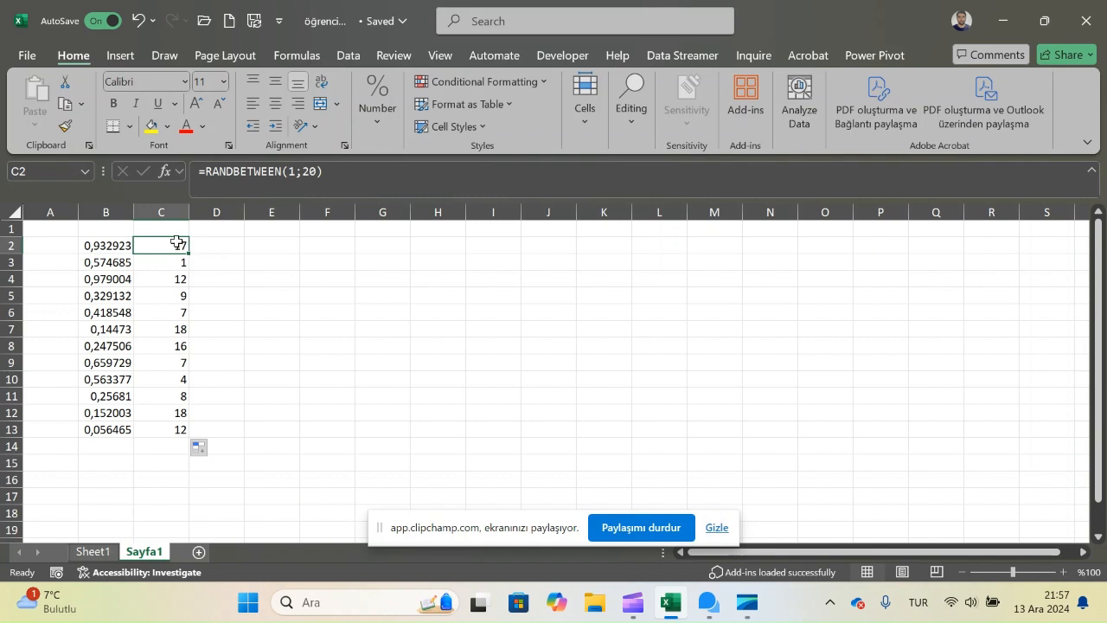
{"action": "left_click_drag", "start_coordinate": [181, 245], "coordinate": [174, 429]}
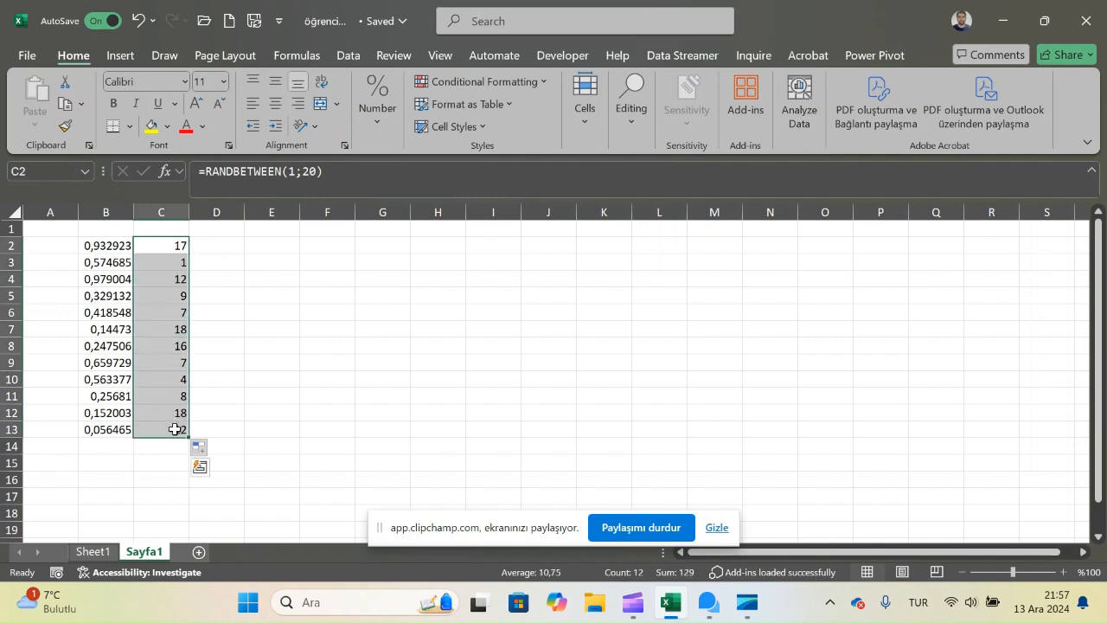
{"action": "key", "text": "Delete"}
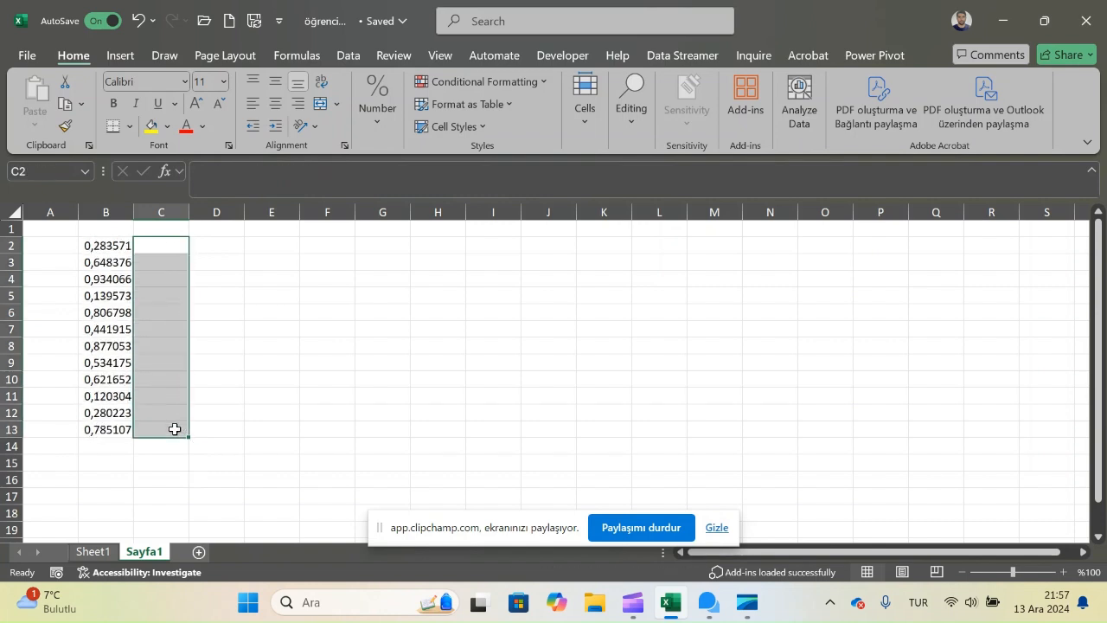
Step: Enter 1 in cell C2 and 2 in cell C3 as the start of a number series
{"action": "left_click", "coordinate": [112, 243]}
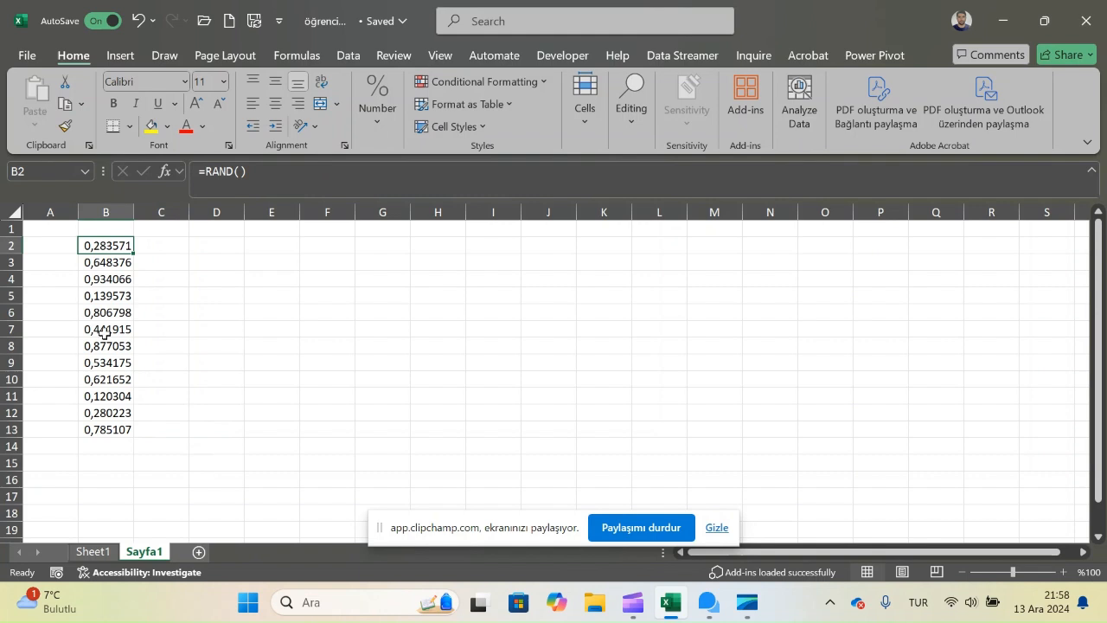
{"action": "left_click", "coordinate": [149, 249]}
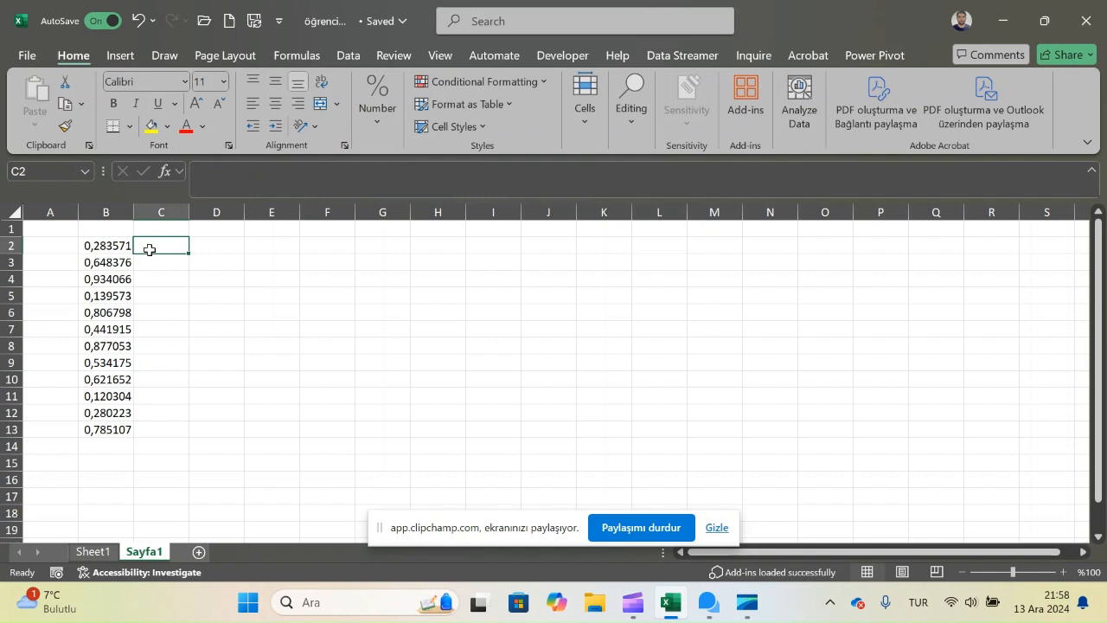
{"action": "type", "text": "1"}
{"action": "key", "text": "Return"}
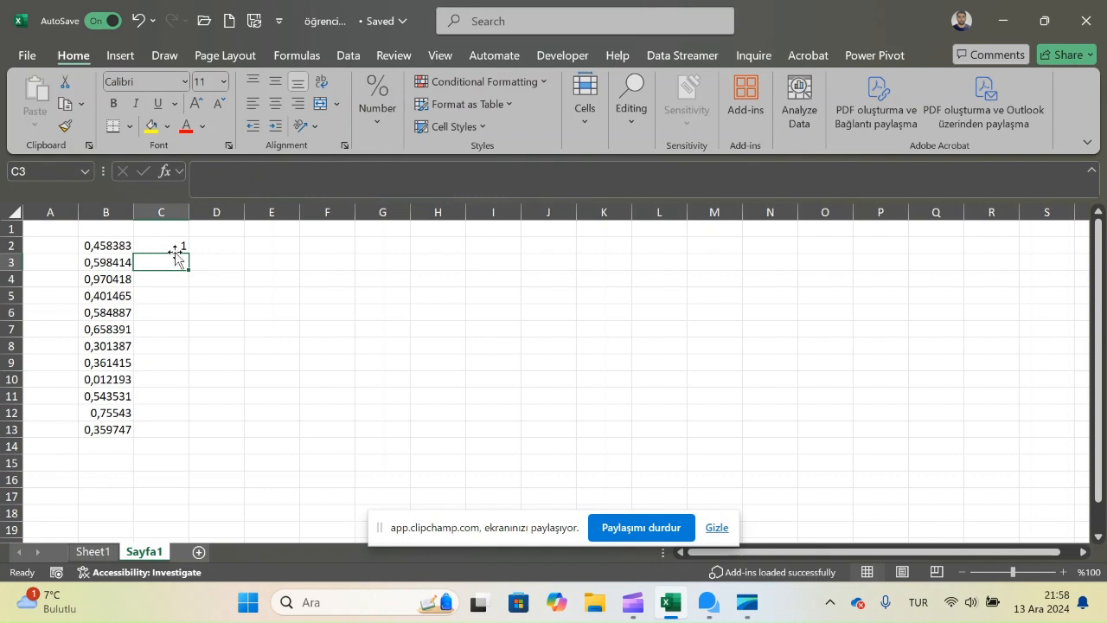
{"action": "type", "text": "2"}
{"action": "key", "text": "Return"}
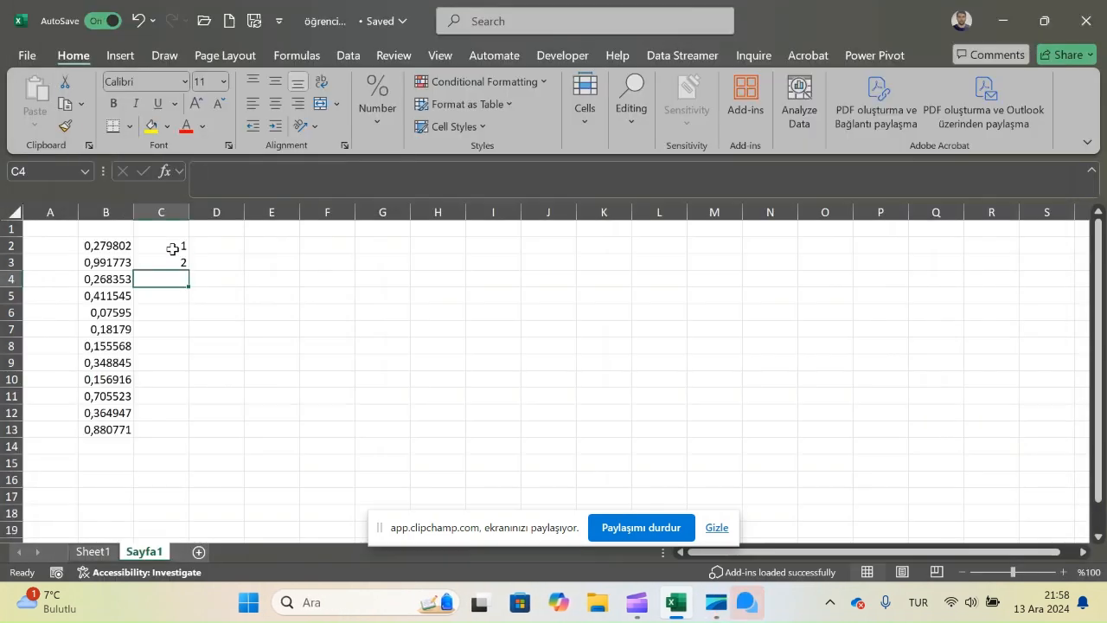
Step: Extend the number series from C2:C3 down to 20 in cell C21
{"action": "left_click", "coordinate": [172, 248]}
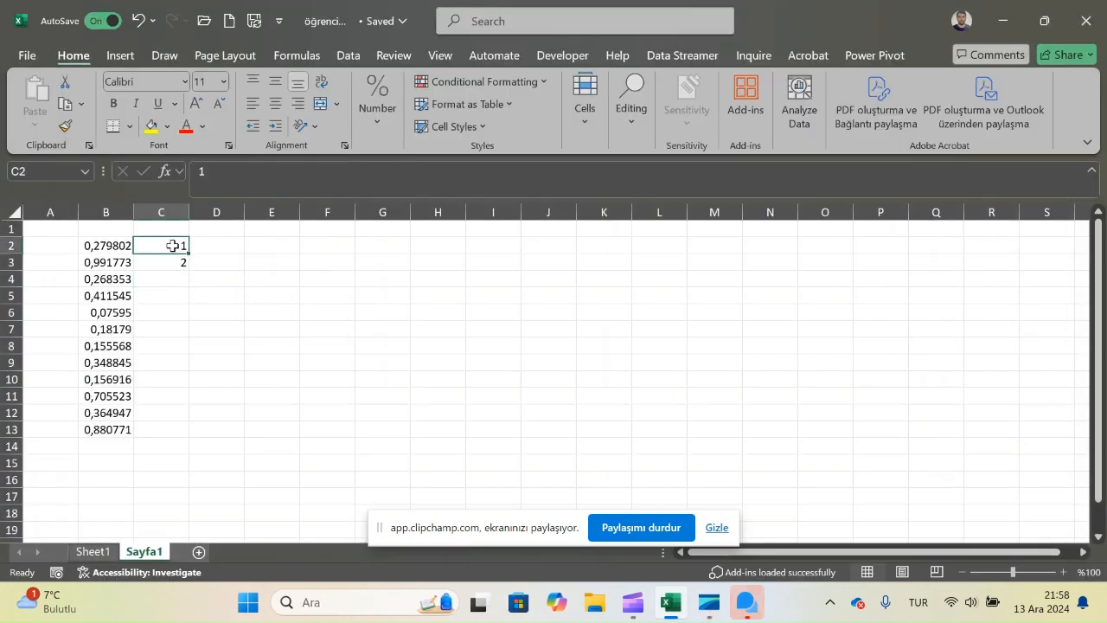
{"action": "left_click_drag", "start_coordinate": [172, 248], "coordinate": [163, 510]}
{"action": "scroll", "coordinate": [161, 511], "scroll_direction": "down", "scroll_amount": 1}
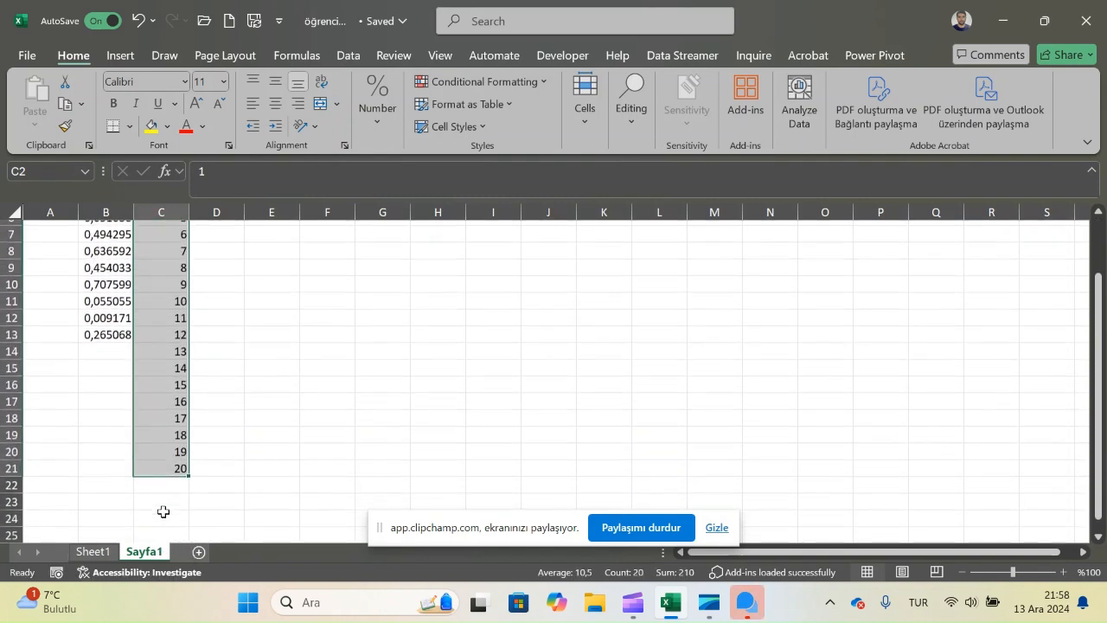
{"action": "scroll", "coordinate": [161, 510], "scroll_direction": "up", "scroll_amount": 3}
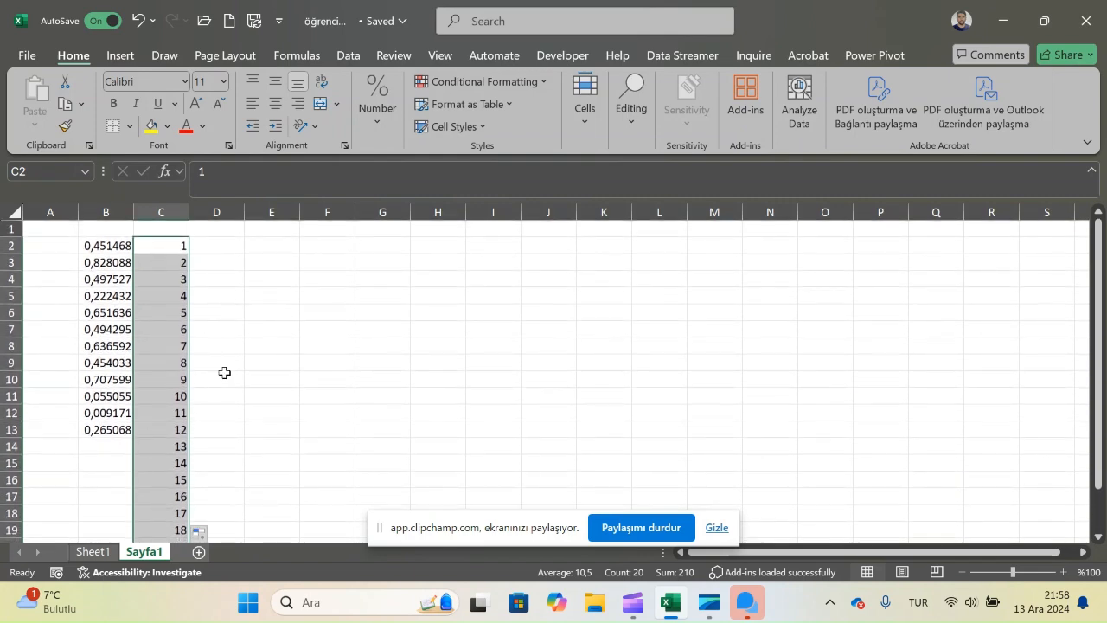
{"action": "scroll", "coordinate": [164, 299], "scroll_direction": "down", "scroll_amount": 2}
{"action": "scroll", "coordinate": [162, 298], "scroll_direction": "down", "scroll_amount": 1}
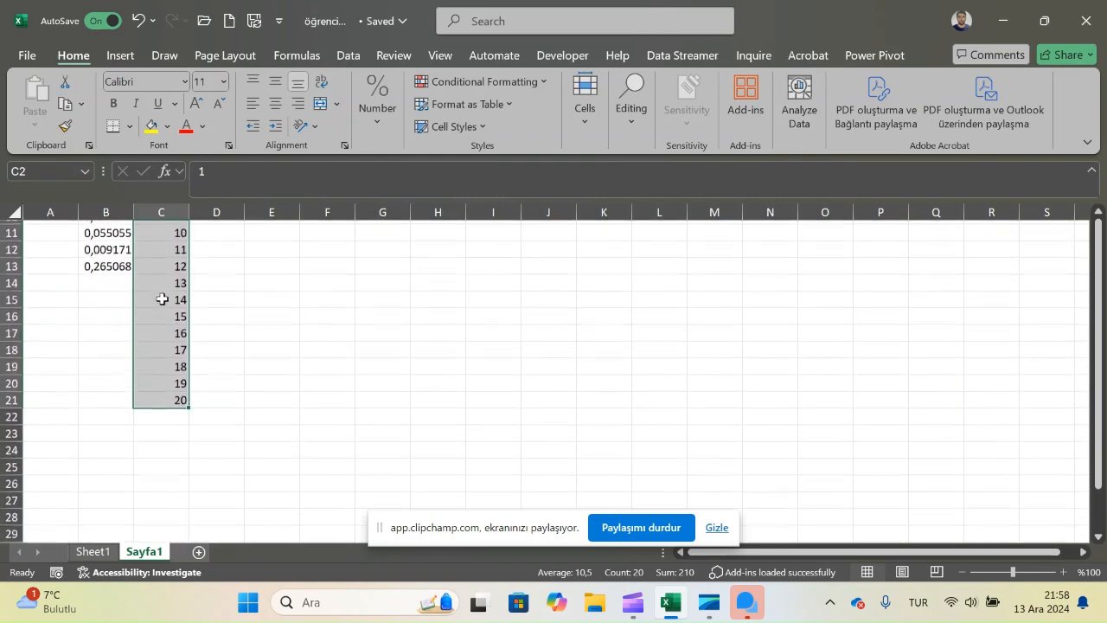
{"action": "scroll", "coordinate": [161, 299], "scroll_direction": "up", "scroll_amount": 4}
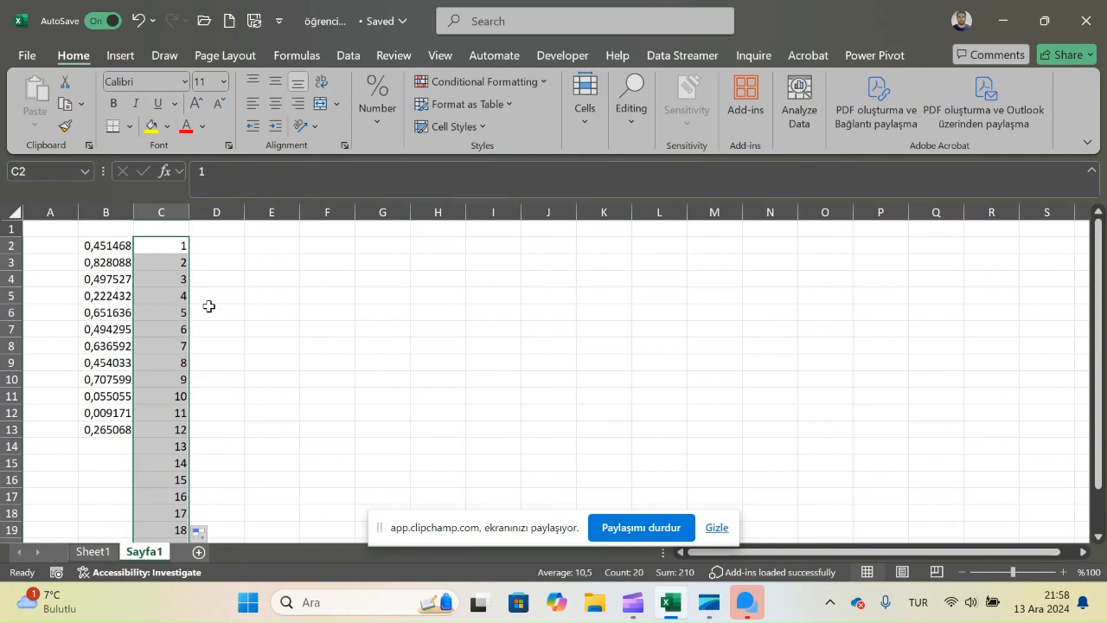
Step: Extend the RAND formula in column B down to B21 to match the number series in column C
{"action": "left_click", "coordinate": [124, 248]}
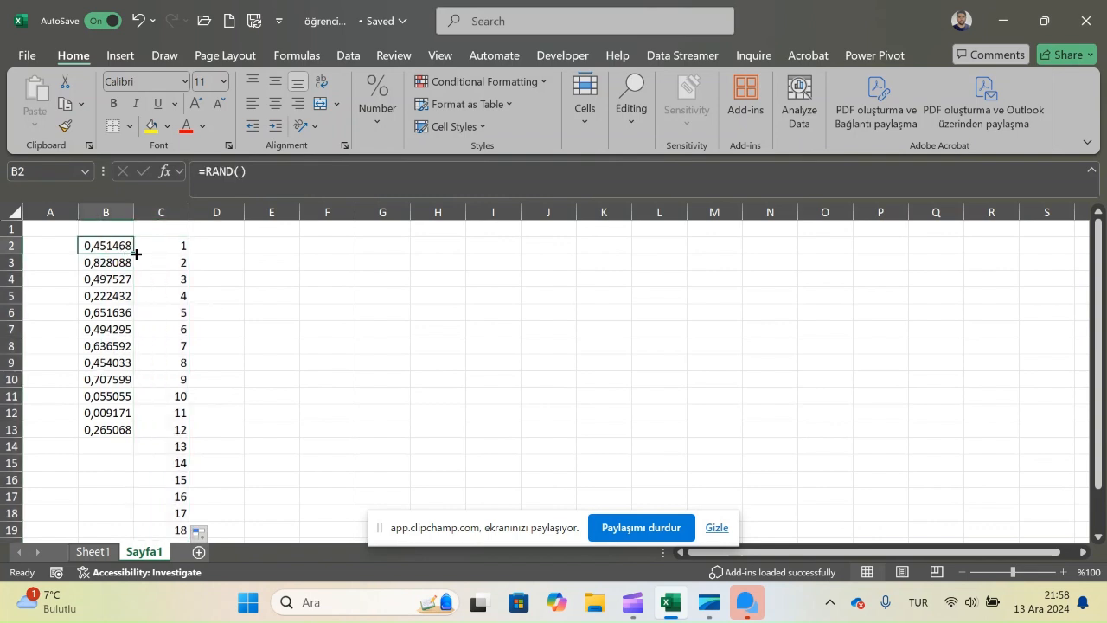
{"action": "double_click", "coordinate": [134, 253]}
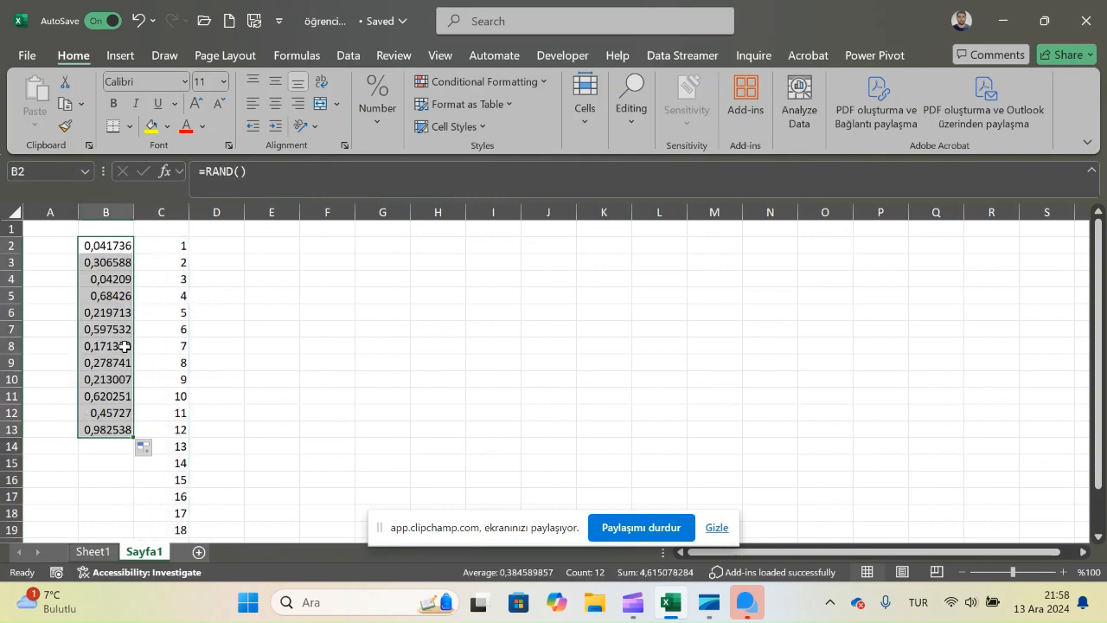
{"action": "double_click", "coordinate": [134, 438]}
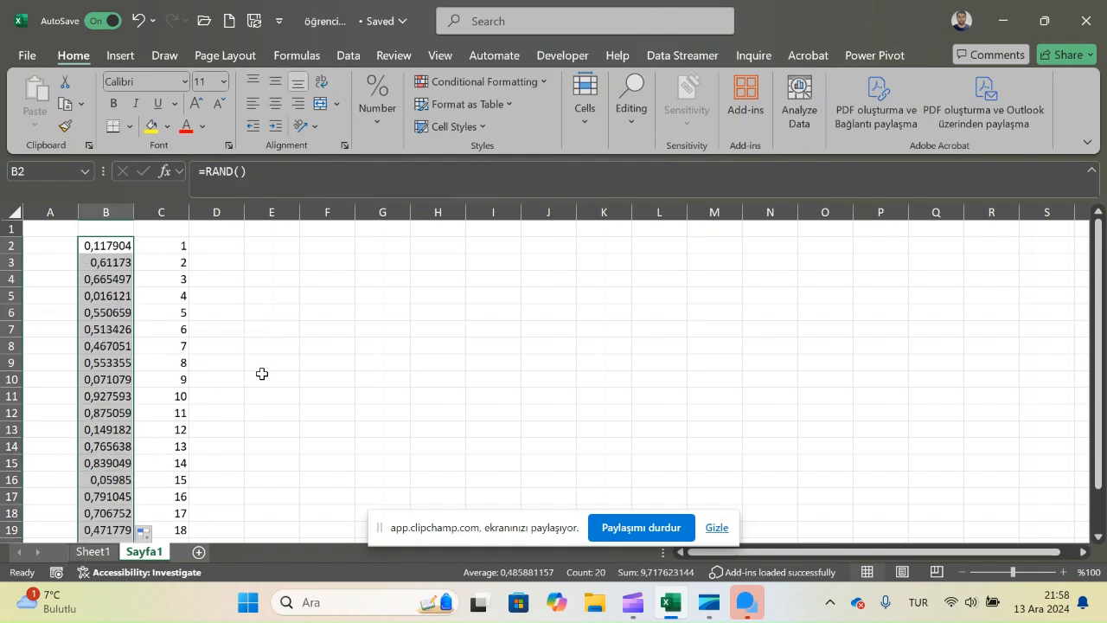
{"action": "scroll", "coordinate": [247, 376], "scroll_direction": "down", "scroll_amount": 2}
{"action": "scroll", "coordinate": [246, 376], "scroll_direction": "up", "scroll_amount": 2}
Step: Sort the RAND values in B2:B21 from smallest to largest, expanding the selection to include the number series in column C
{"action": "left_click", "coordinate": [110, 250]}
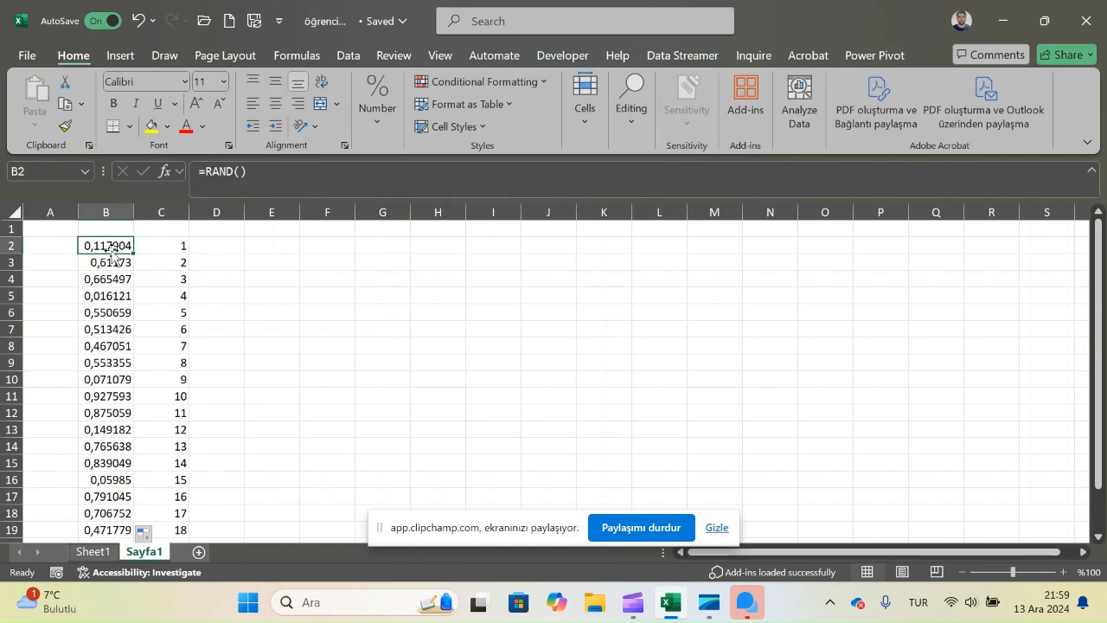
{"action": "key", "text": "ctrl+shift+Down"}
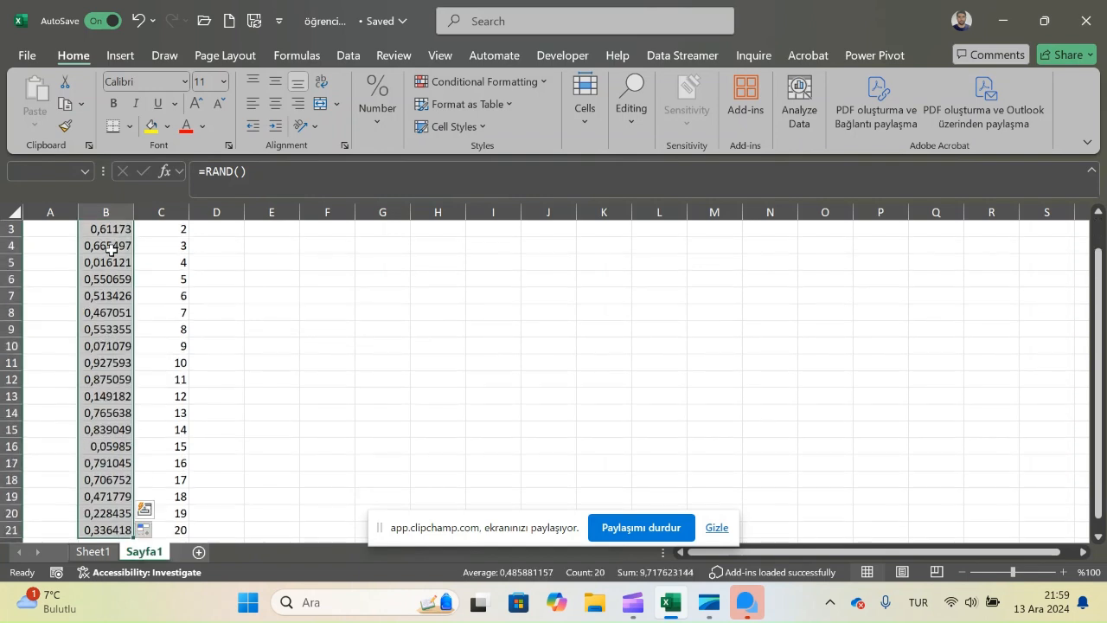
{"action": "left_click", "coordinate": [632, 109]}
{"action": "left_click", "coordinate": [713, 183]}
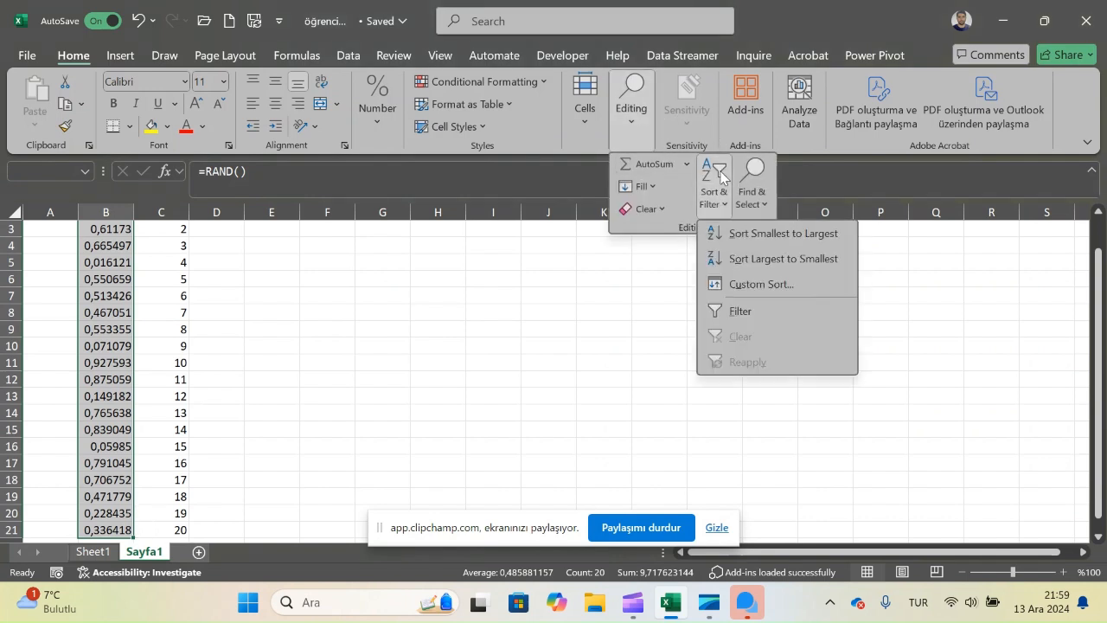
{"action": "left_click", "coordinate": [752, 232]}
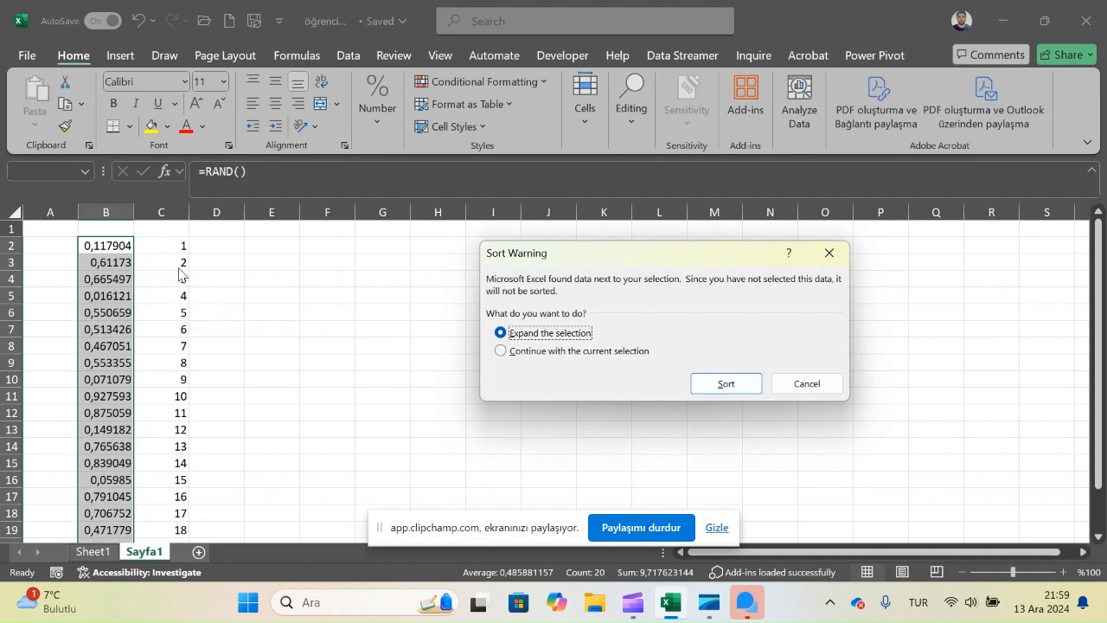
{"action": "left_click", "coordinate": [727, 384]}
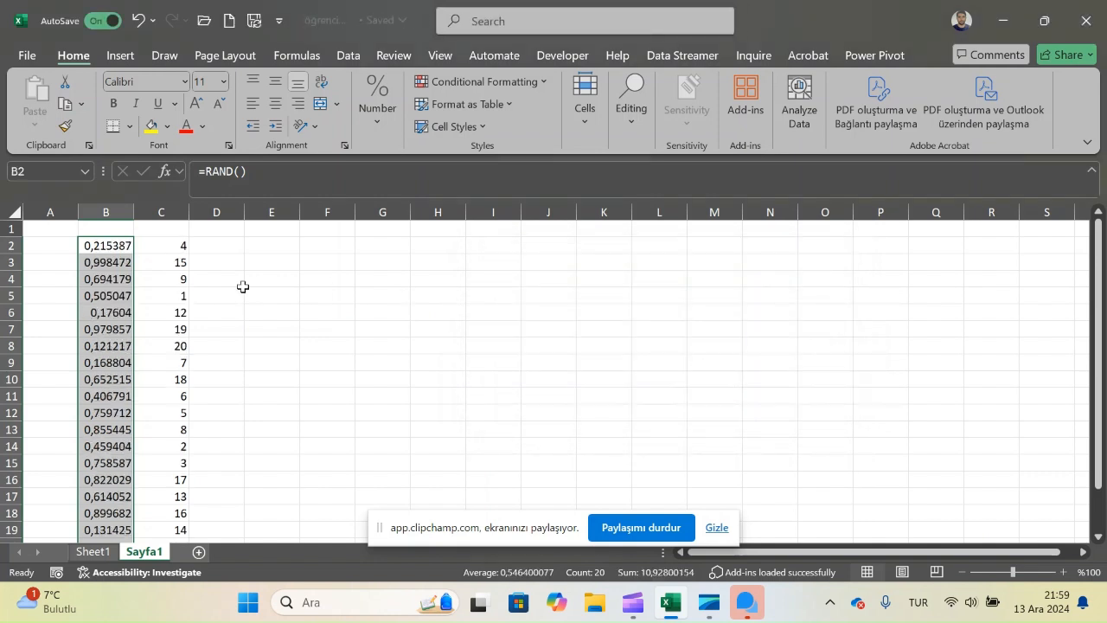
Step: Examine the order of the numbers in column C from C2 down to C21
{"action": "left_click", "coordinate": [169, 247]}
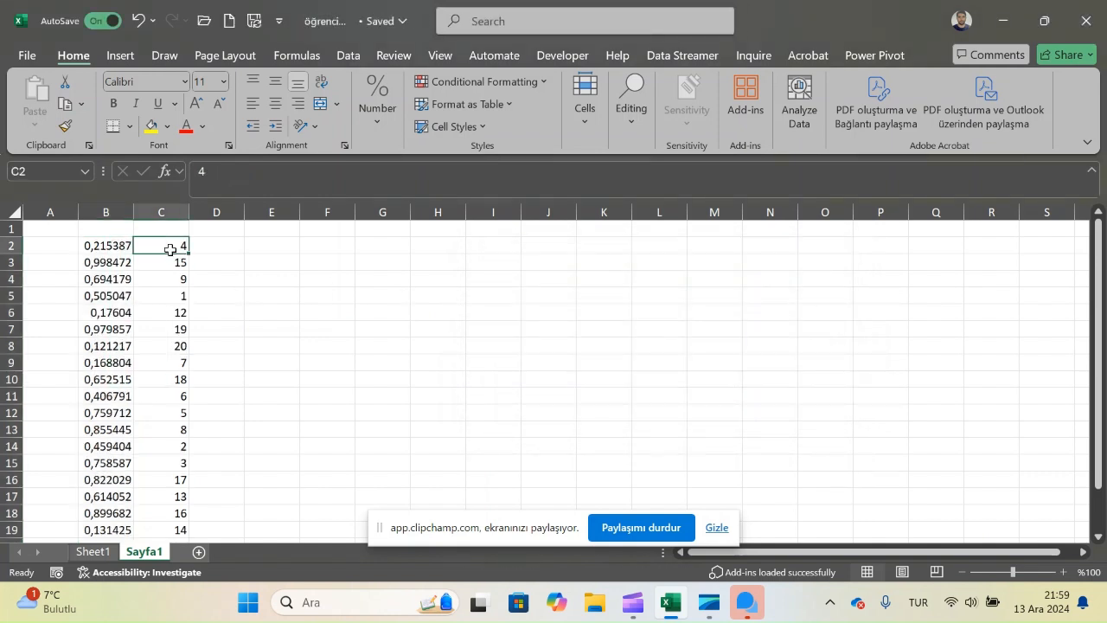
{"action": "scroll", "coordinate": [171, 249], "scroll_direction": "down", "scroll_amount": 1}
{"action": "scroll", "coordinate": [170, 249], "scroll_direction": "down", "scroll_amount": 1}
{"action": "scroll", "coordinate": [171, 249], "scroll_direction": "up", "scroll_amount": 2}
{"action": "scroll", "coordinate": [175, 311], "scroll_direction": "down", "scroll_amount": 1}
{"action": "scroll", "coordinate": [173, 311], "scroll_direction": "up", "scroll_amount": 1}
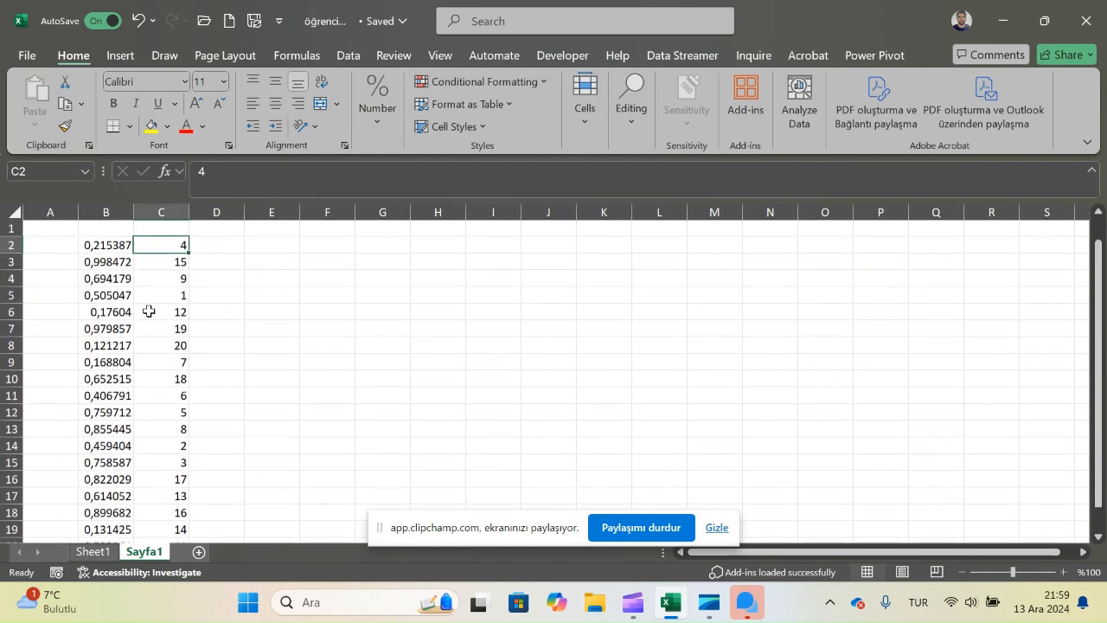
Step: Inspect the RAND formulas and their values in B2:B21
{"action": "left_click", "coordinate": [110, 241]}
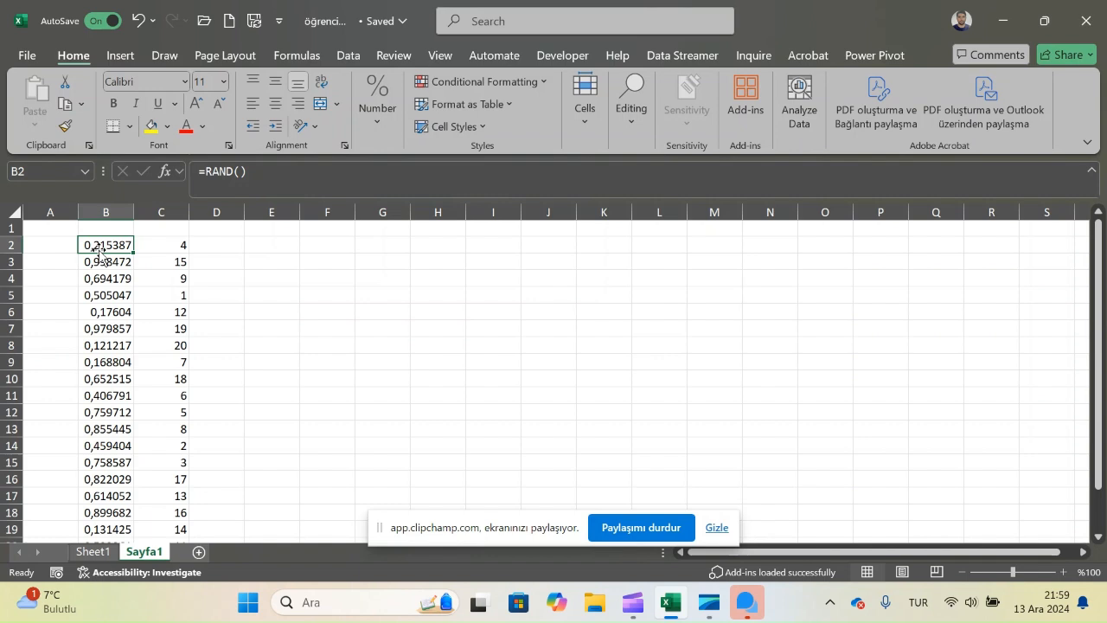
{"action": "left_click", "coordinate": [101, 263]}
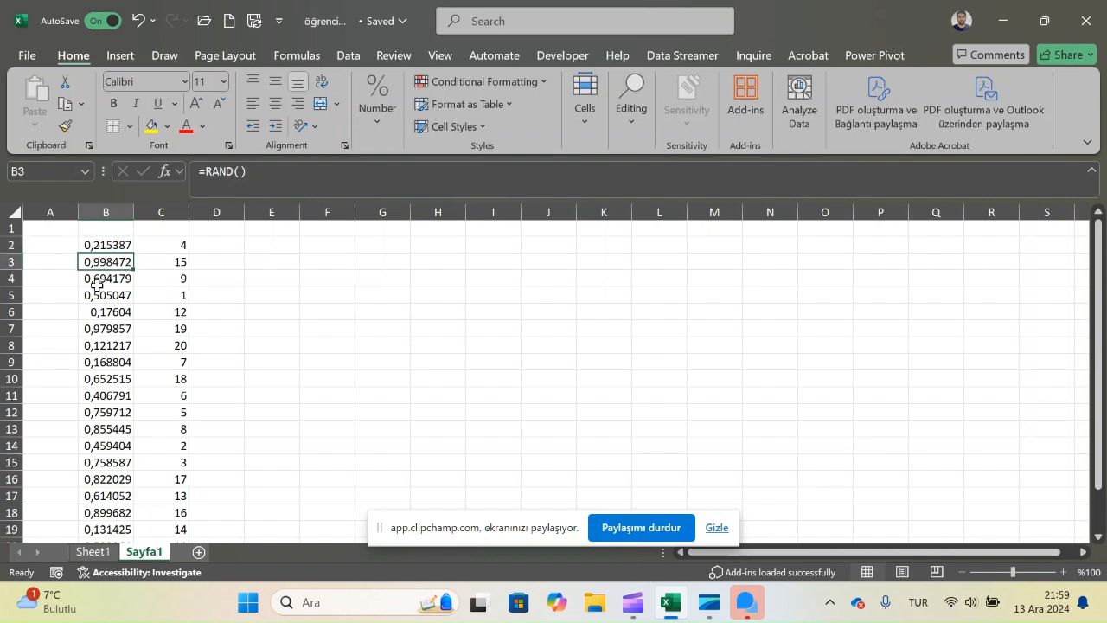
{"action": "left_click", "coordinate": [99, 280]}
{"action": "left_click", "coordinate": [102, 308]}
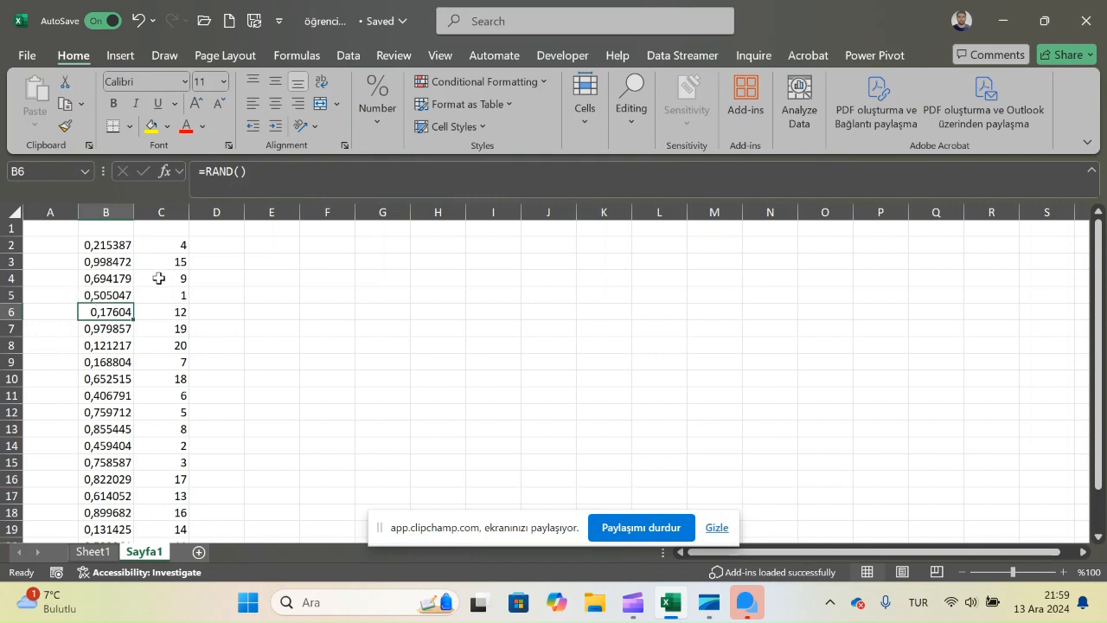
{"action": "left_click", "coordinate": [108, 247]}
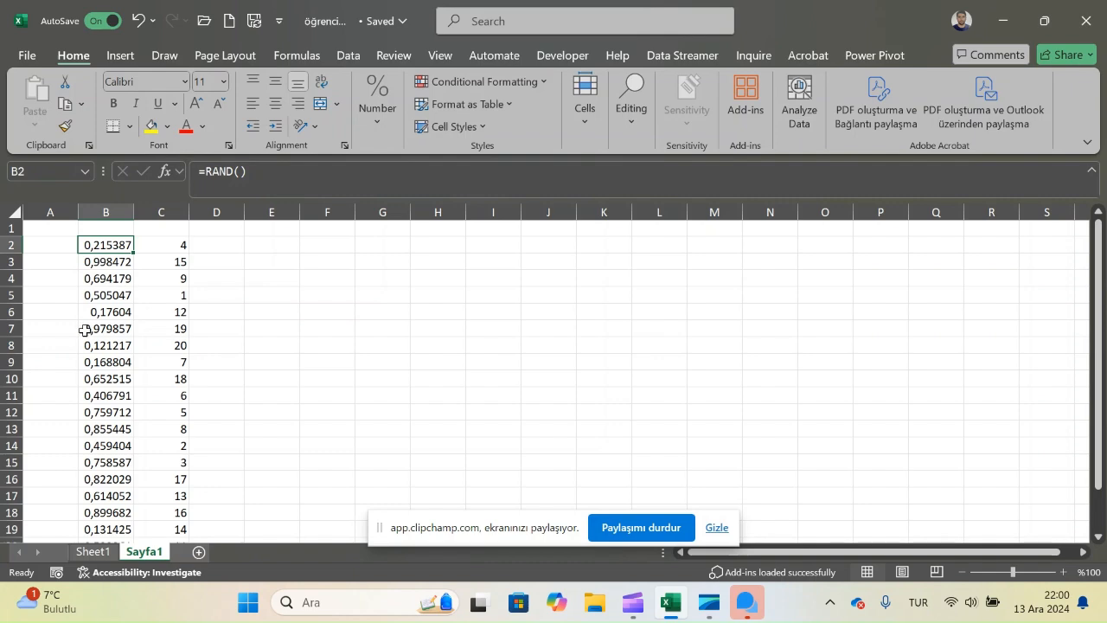
{"action": "scroll", "coordinate": [108, 357], "scroll_direction": "down", "scroll_amount": 2}
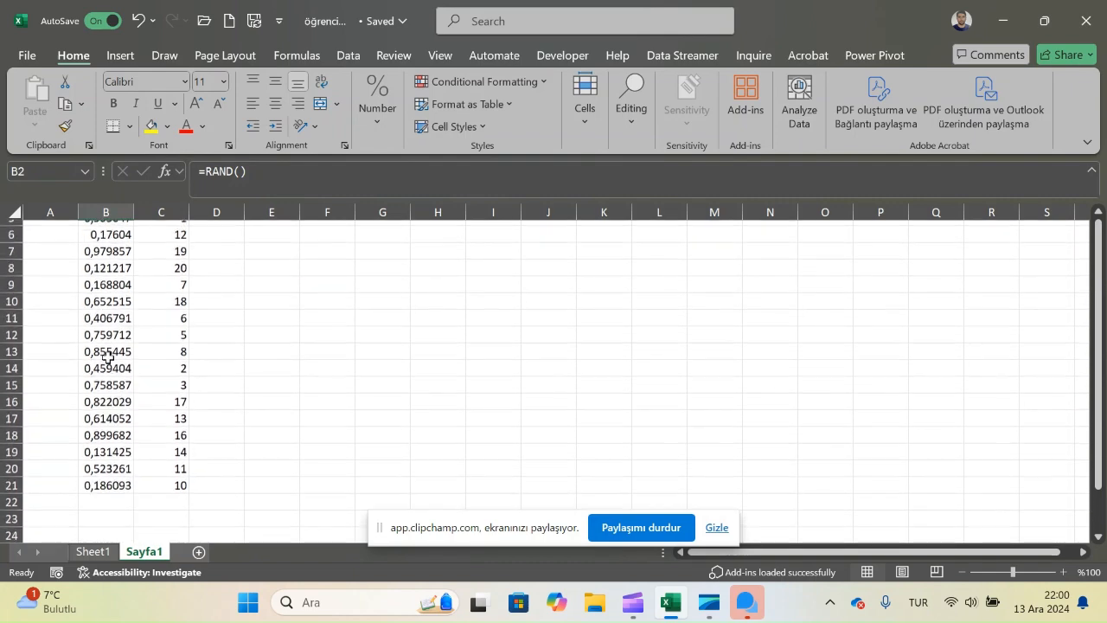
{"action": "scroll", "coordinate": [108, 357], "scroll_direction": "up", "scroll_amount": 2}
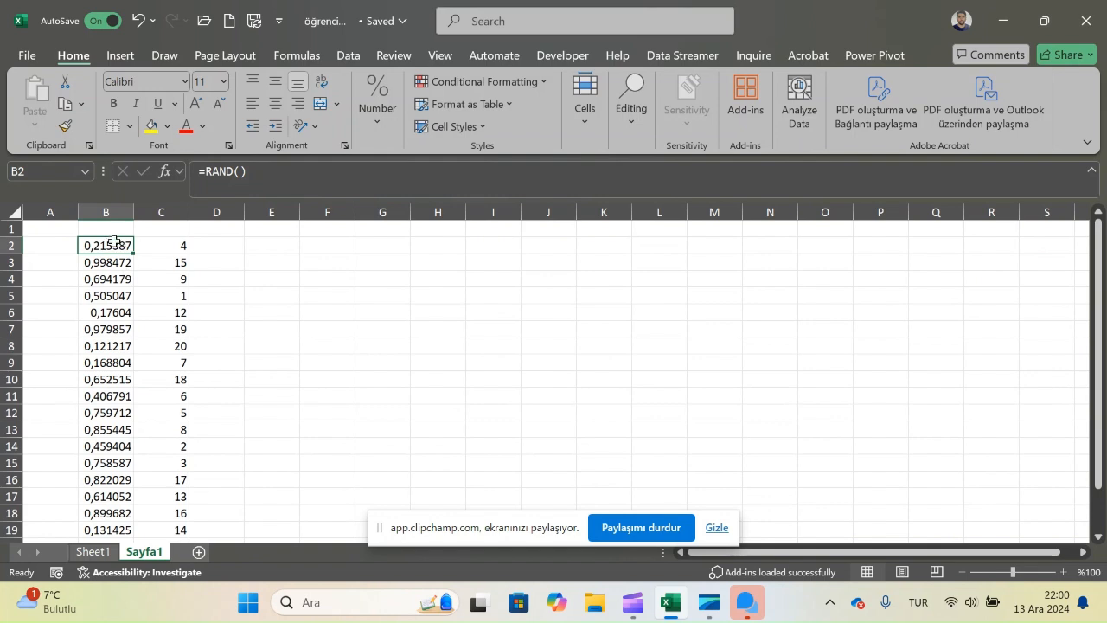
{"action": "left_click_drag", "start_coordinate": [113, 245], "coordinate": [109, 516]}
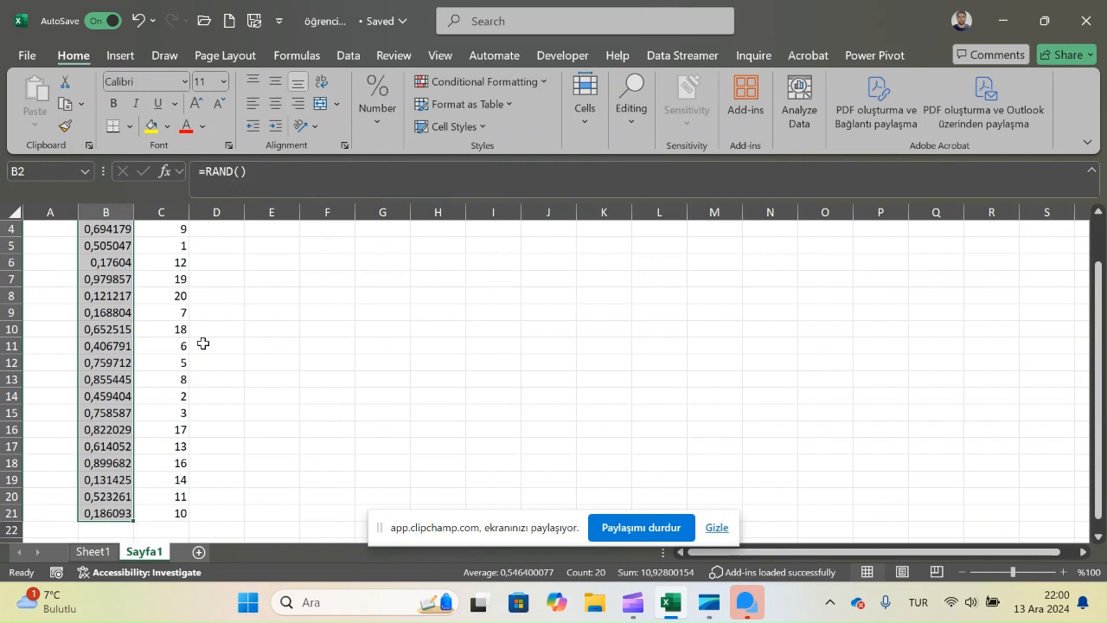
{"action": "scroll", "coordinate": [202, 343], "scroll_direction": "up", "scroll_amount": 1}
Step: Check the numbers in C2:C21 for repeats and compare them with the random values beside them
{"action": "left_click", "coordinate": [169, 248]}
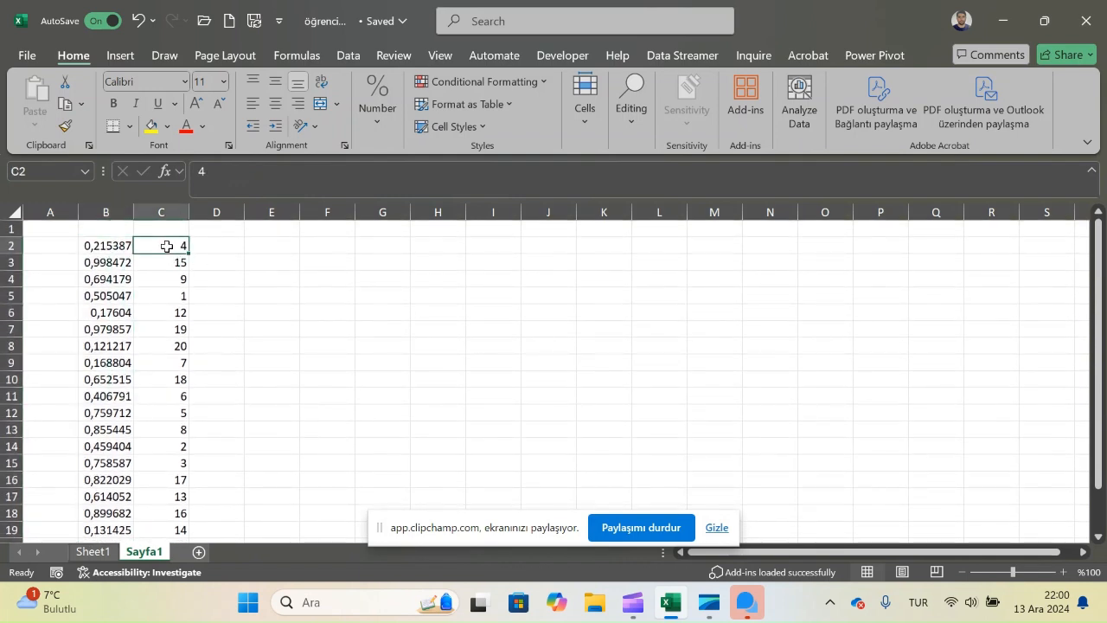
{"action": "left_click_drag", "start_coordinate": [167, 245], "coordinate": [172, 503]}
{"action": "scroll", "coordinate": [123, 329], "scroll_direction": "up", "scroll_amount": 2}
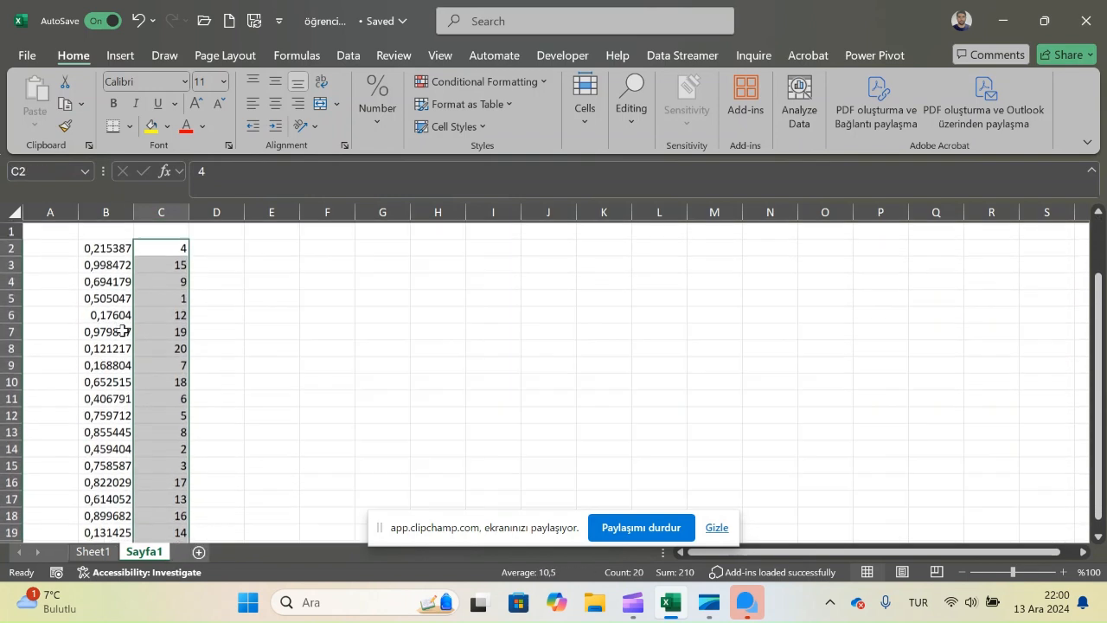
{"action": "left_click", "coordinate": [110, 245]}
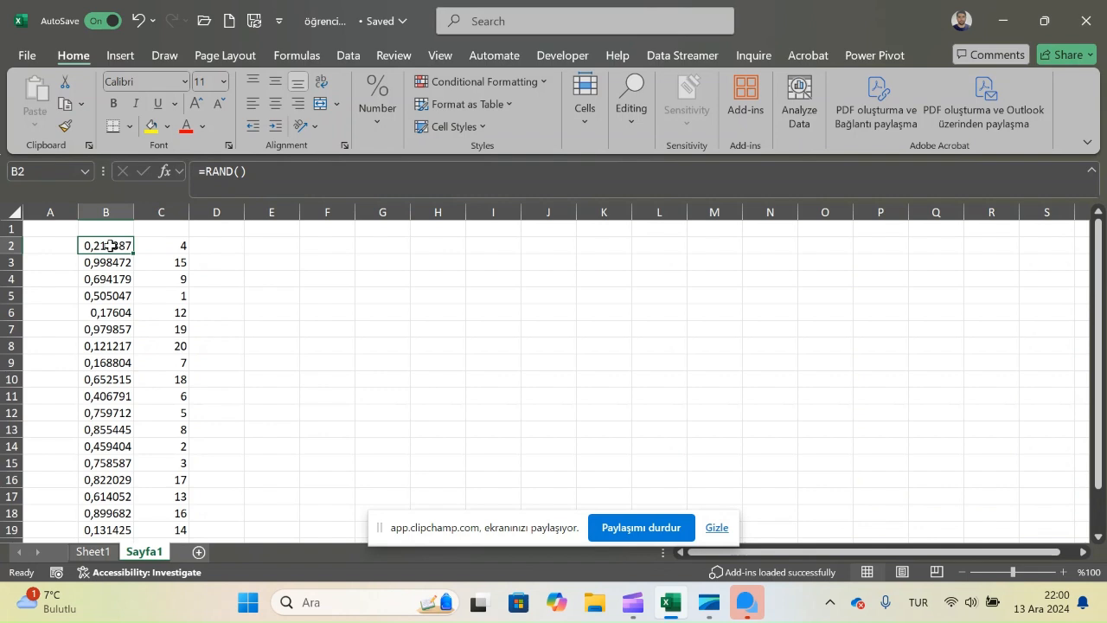
{"action": "left_click", "coordinate": [164, 249]}
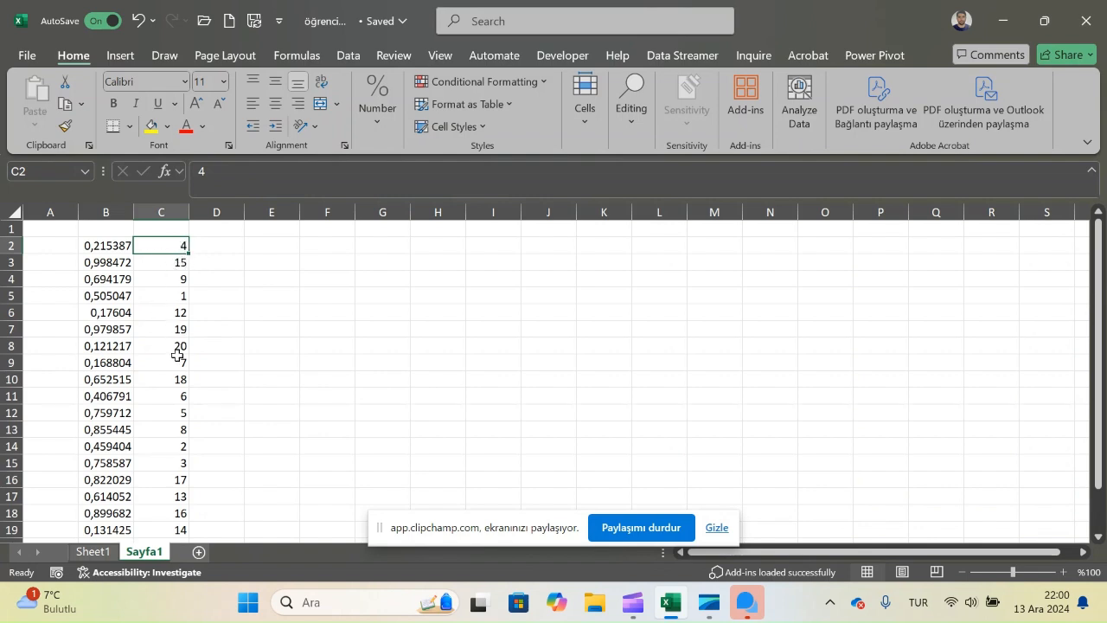
{"action": "left_click", "coordinate": [171, 266]}
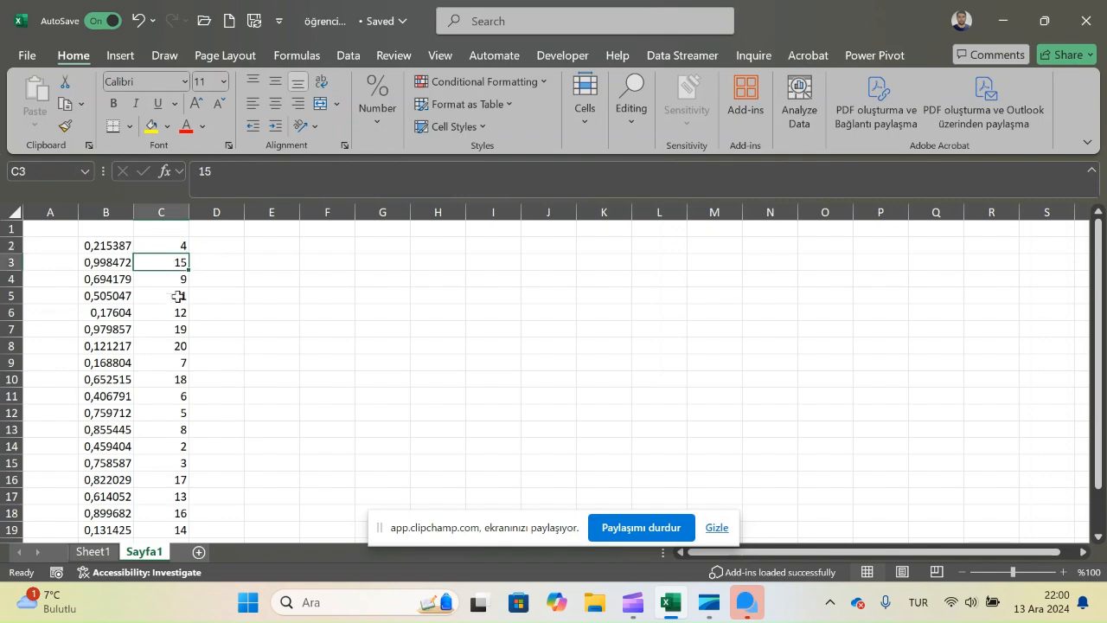
{"action": "left_click", "coordinate": [177, 296]}
{"action": "left_click", "coordinate": [168, 361]}
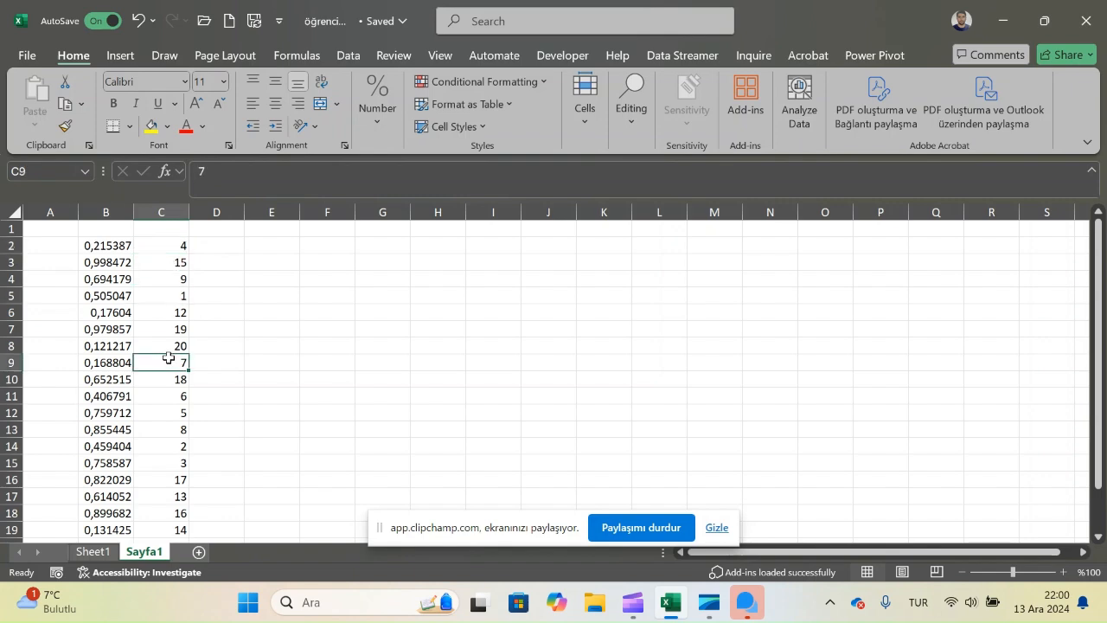
{"action": "scroll", "coordinate": [234, 341], "scroll_direction": "down", "scroll_amount": 1}
{"action": "scroll", "coordinate": [233, 341], "scroll_direction": "down", "scroll_amount": 1}
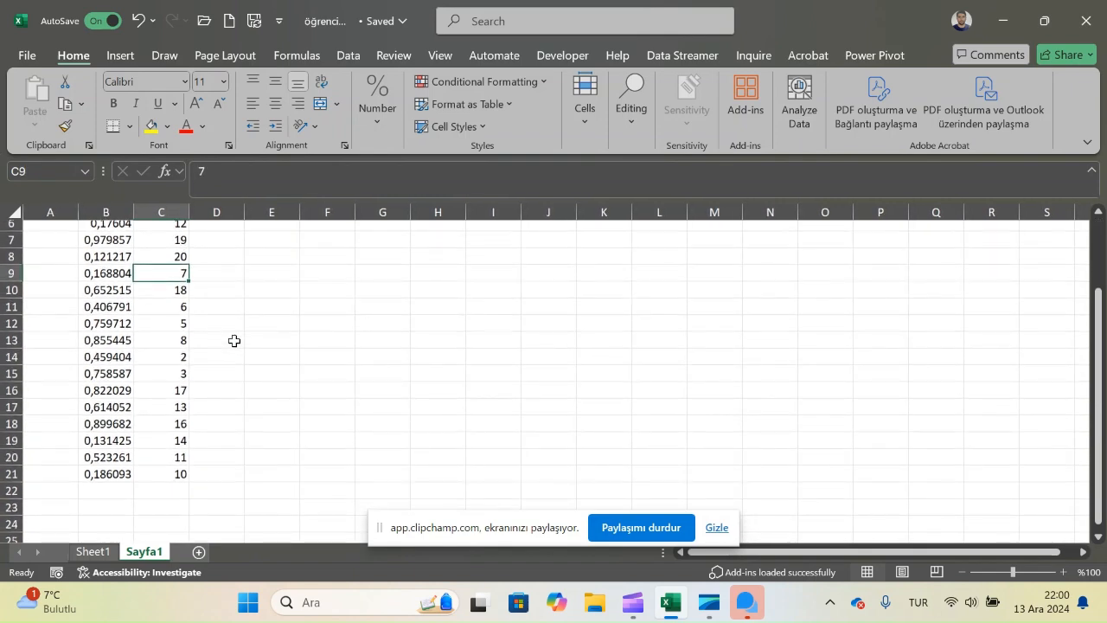